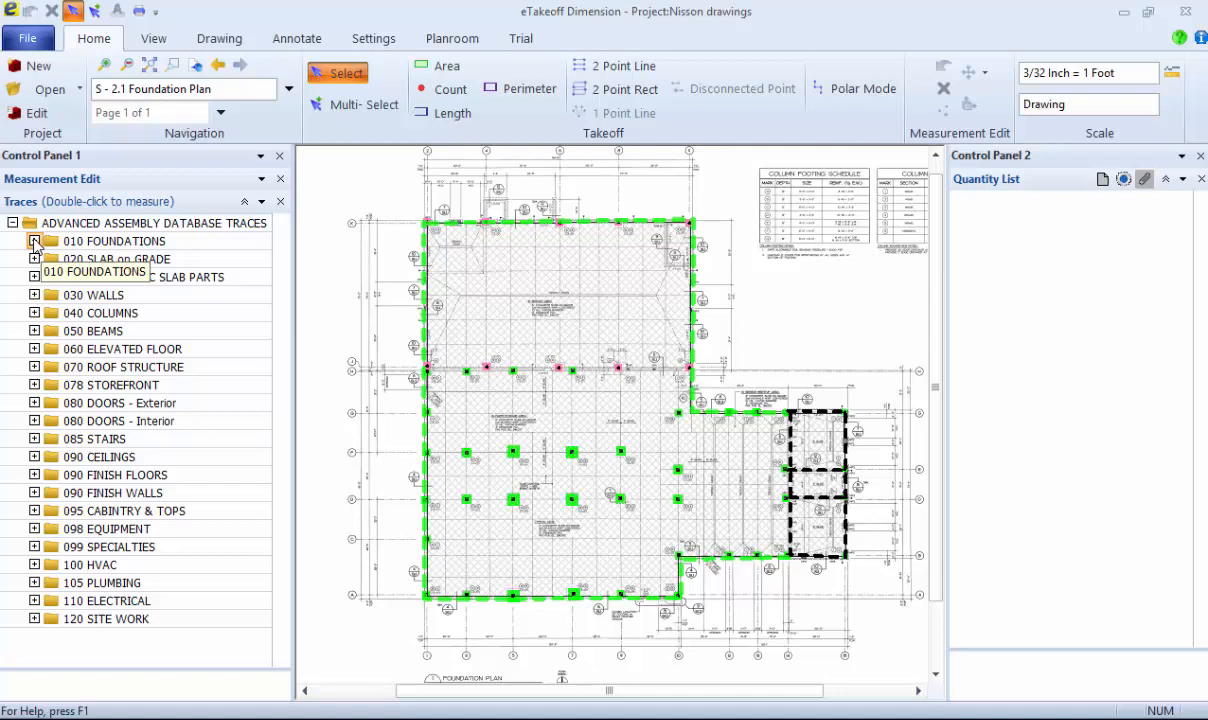
Start the # Col Pad (any) trace from the Column Pads group of 010 FOUNDATIONS to view its quantity variables
{"action": "left_click", "coordinate": [34, 242]}
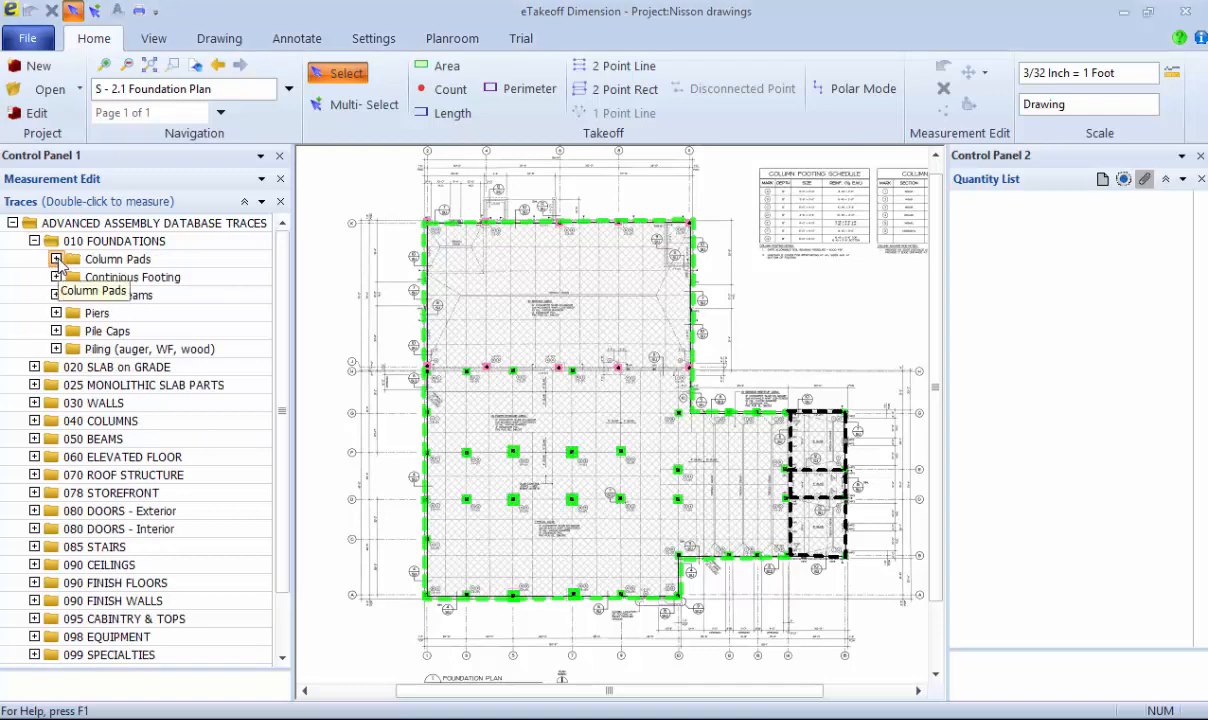
{"action": "left_click", "coordinate": [56, 259]}
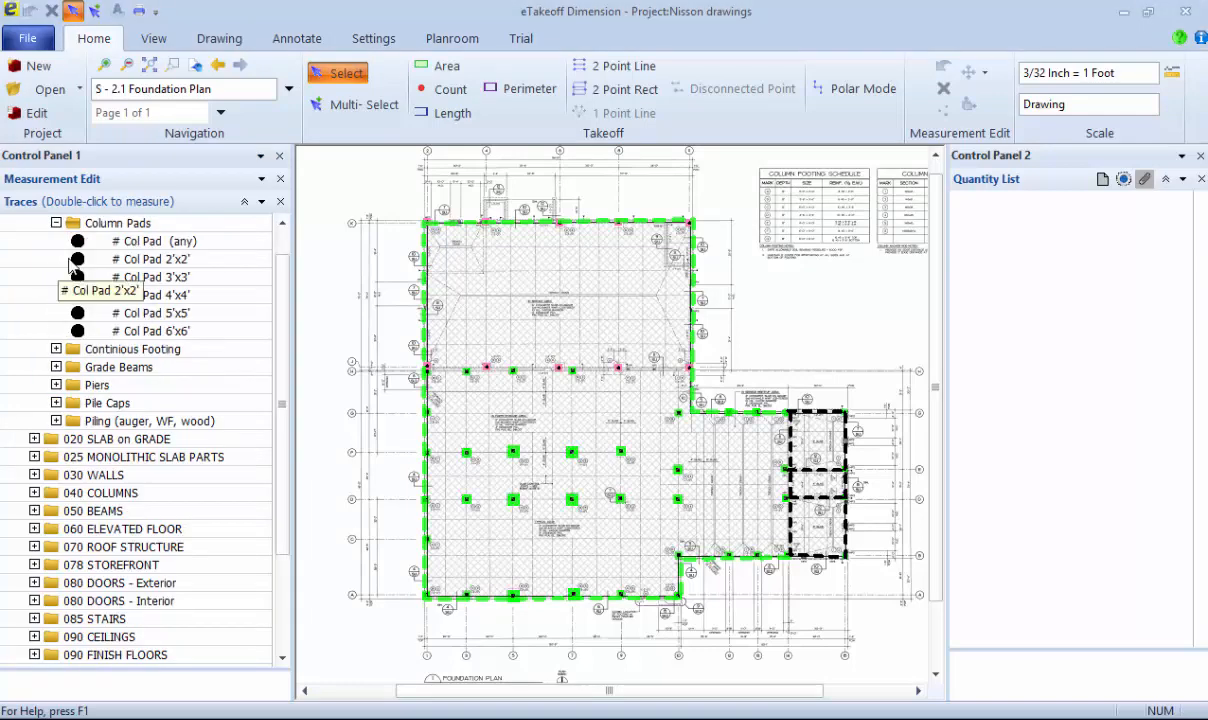
{"action": "left_click", "coordinate": [183, 243]}
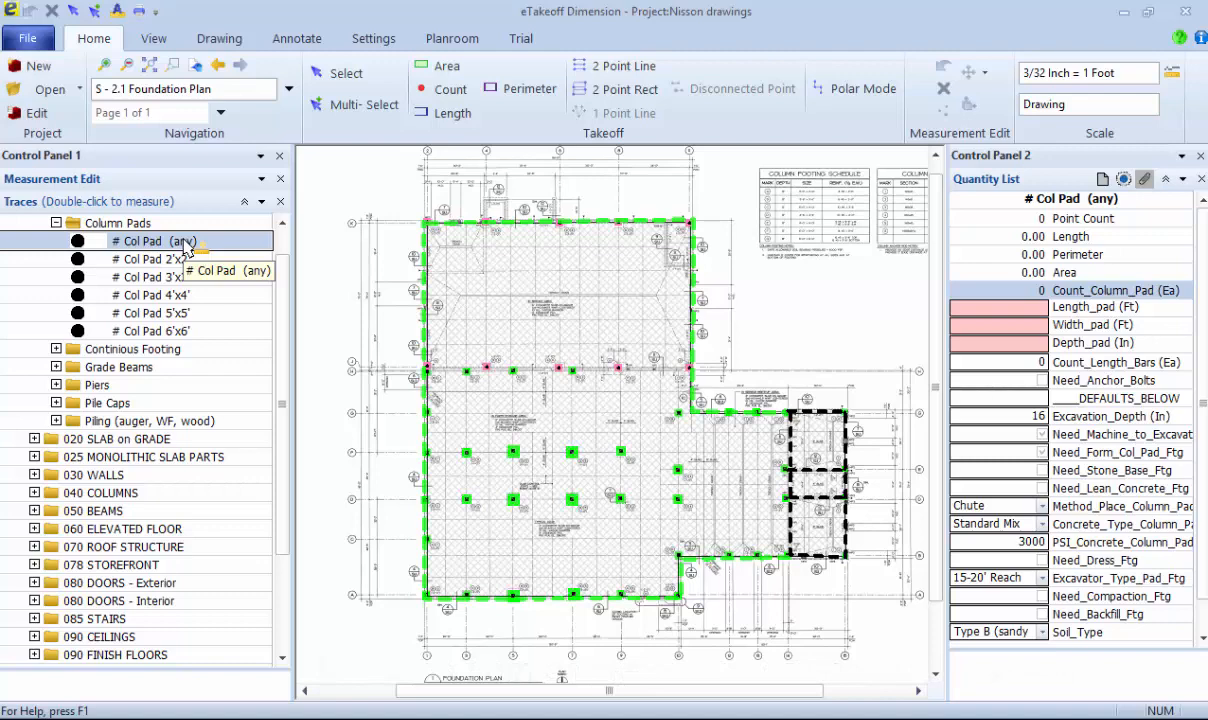
Inspect the quantities of the interior 8x16 continuous footing and the 6'x6' column pads on the foundation plan
{"action": "left_click", "coordinate": [821, 470]}
{"action": "key", "text": "Escape"}
{"action": "left_click", "coordinate": [821, 470]}
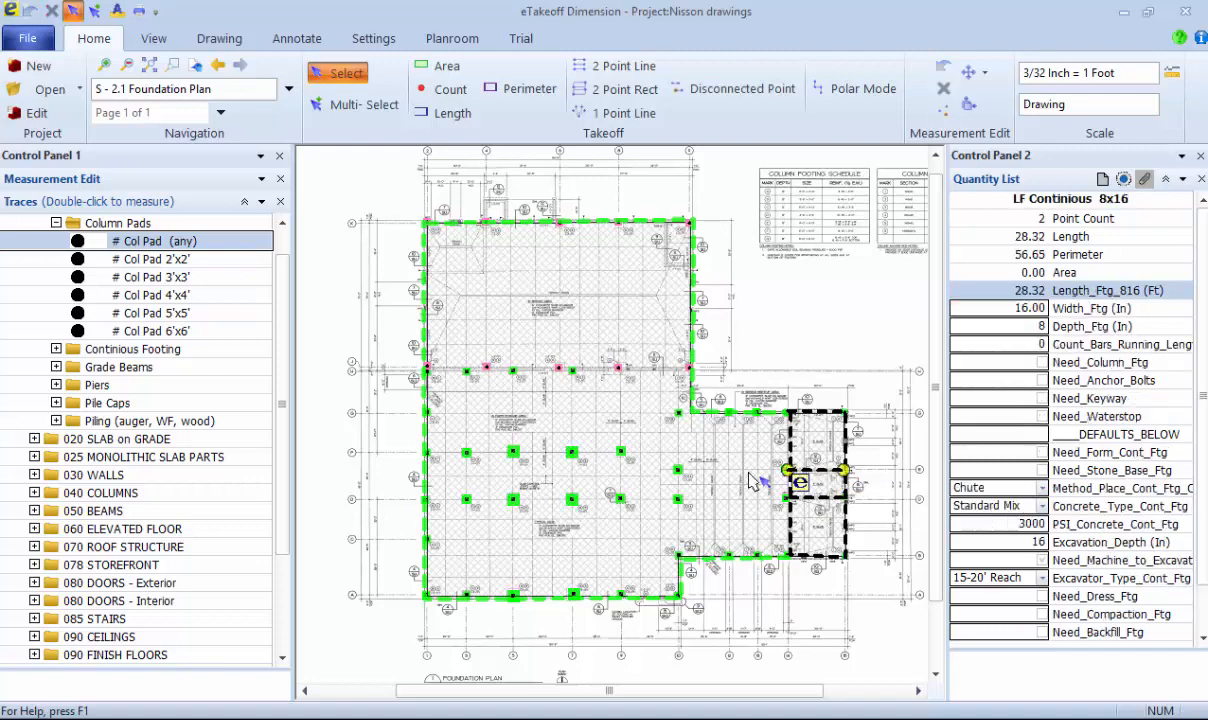
{"action": "left_click", "coordinate": [575, 453]}
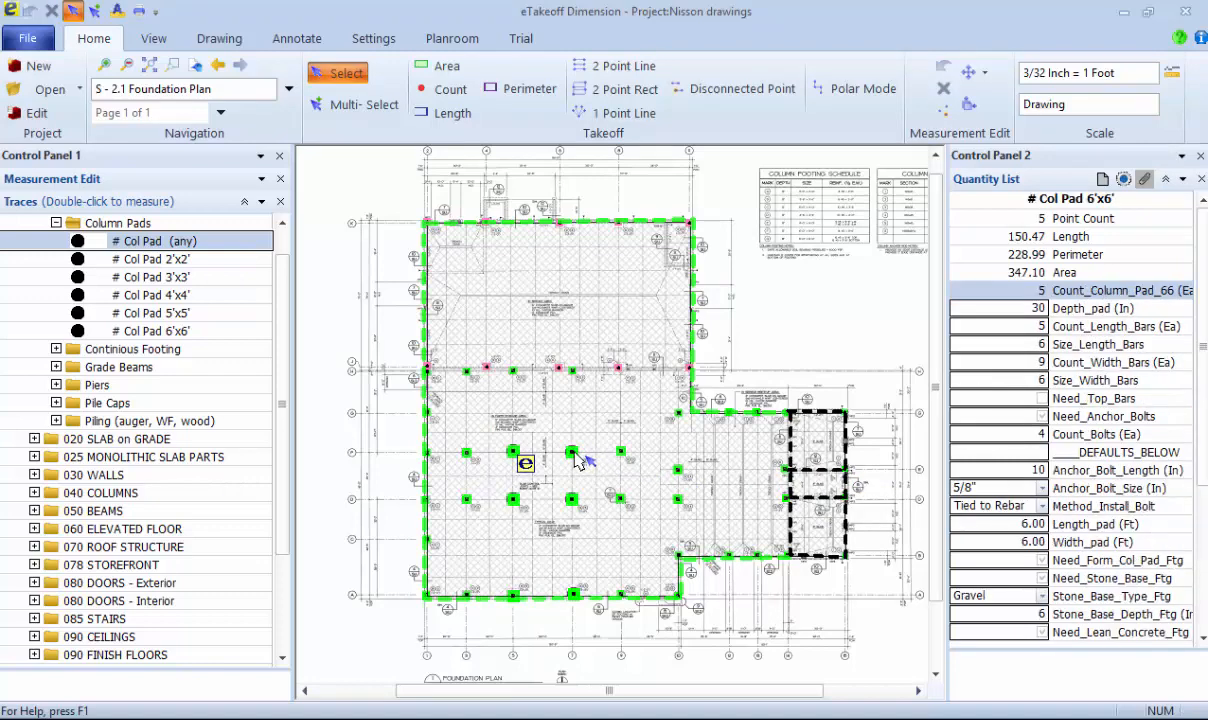
Inspect the quantities of the 3070 interior doors, galley cabinets, CMU exterior wall and metal-framed interior wall on the sales reference floor plan
{"action": "left_click", "coordinate": [601, 295]}
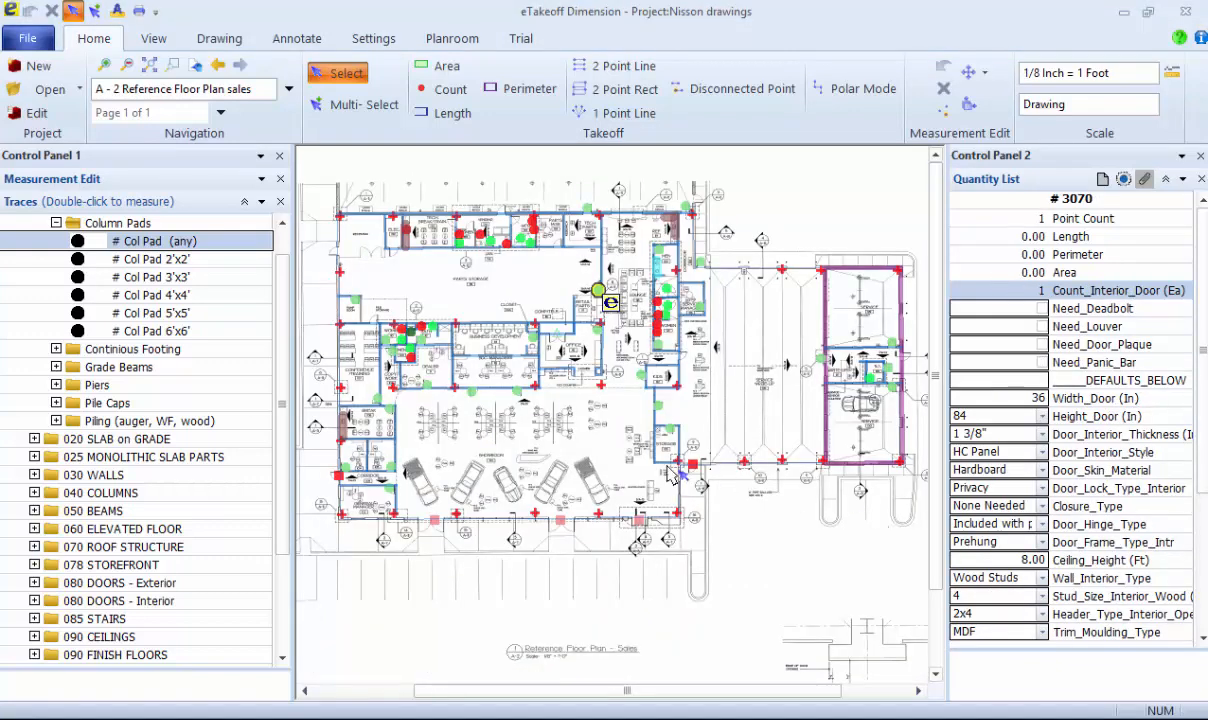
{"action": "left_click", "coordinate": [474, 395]}
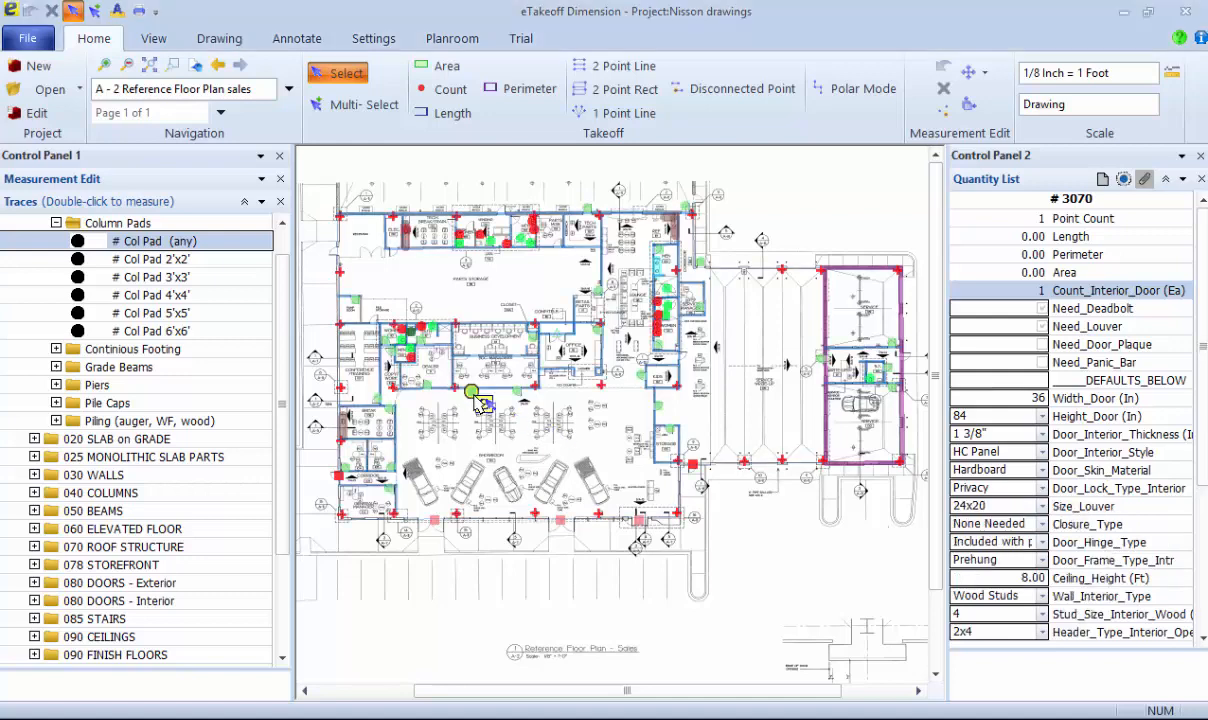
{"action": "left_click", "coordinate": [350, 428]}
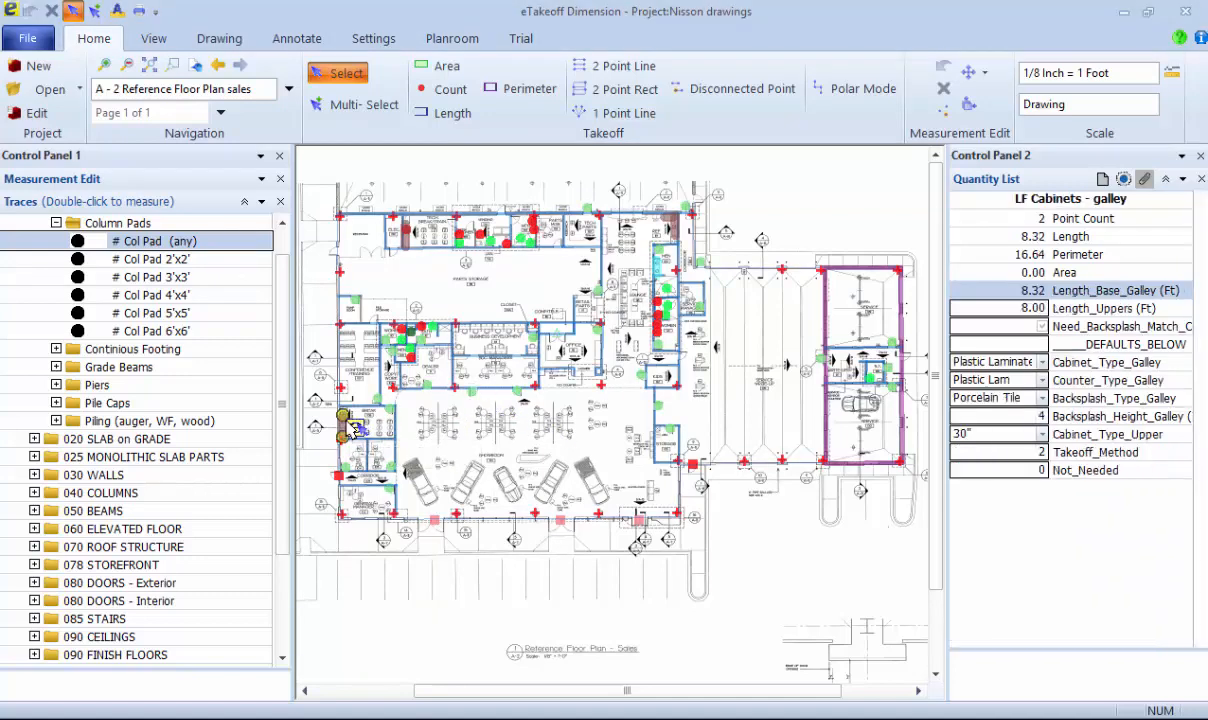
{"action": "left_click", "coordinate": [855, 267]}
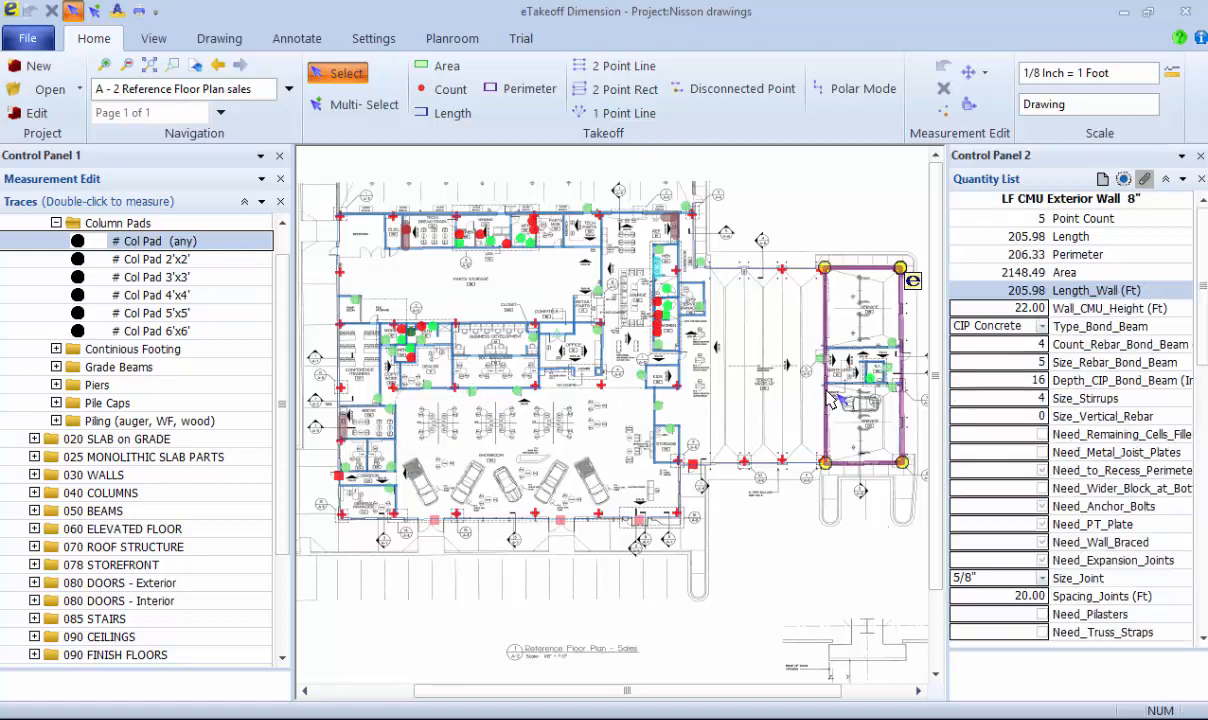
{"action": "left_click", "coordinate": [466, 322]}
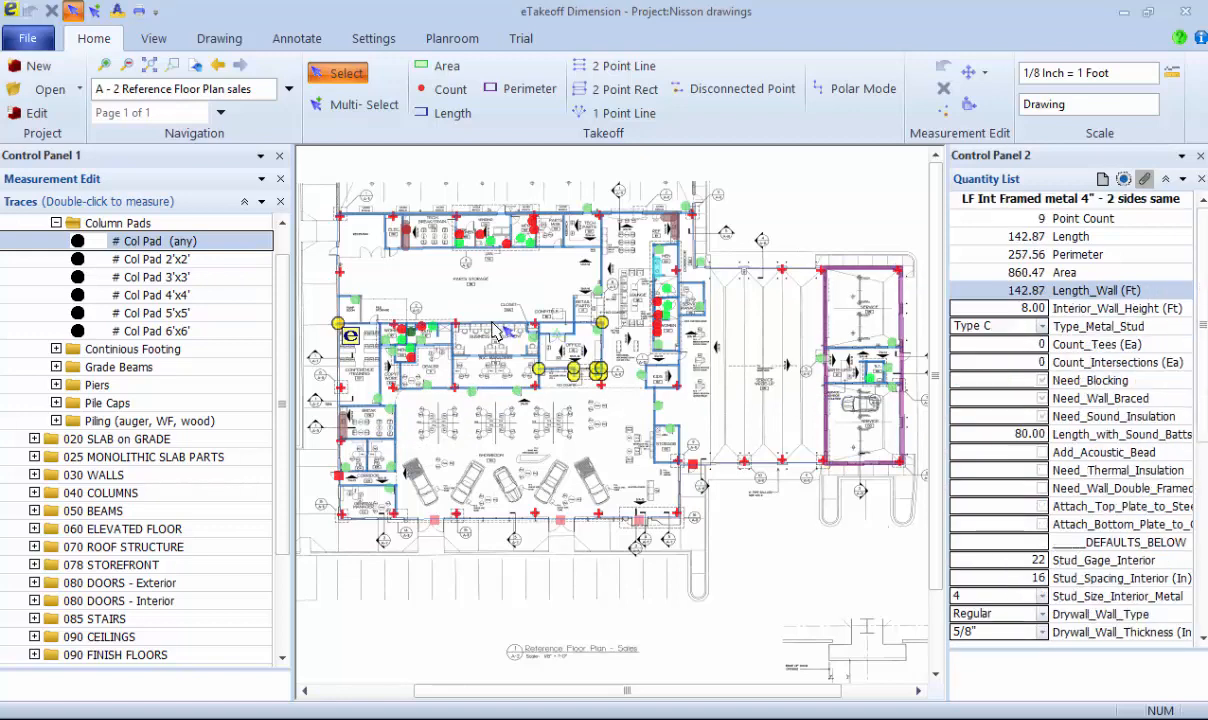
Set the 6" metal-framed exterior wall's exterior finish to Stucco and choose its wall sheathing type
{"action": "left_click", "coordinate": [483, 519]}
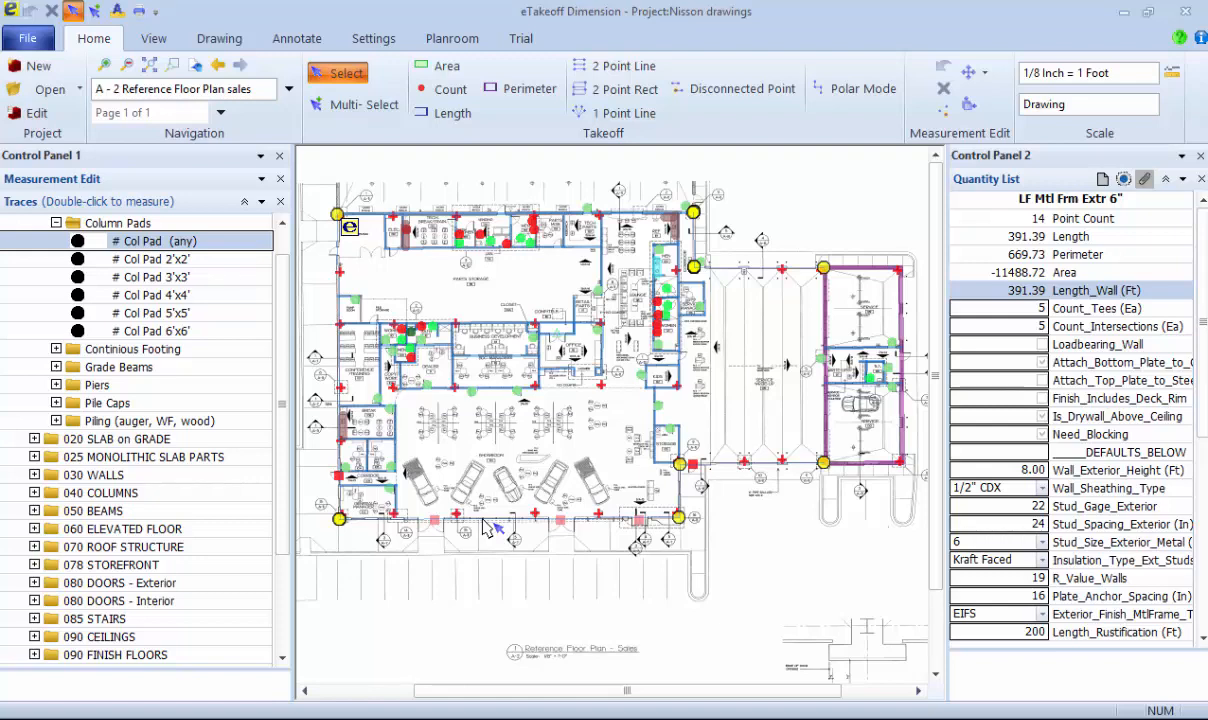
{"action": "left_click", "coordinate": [995, 614]}
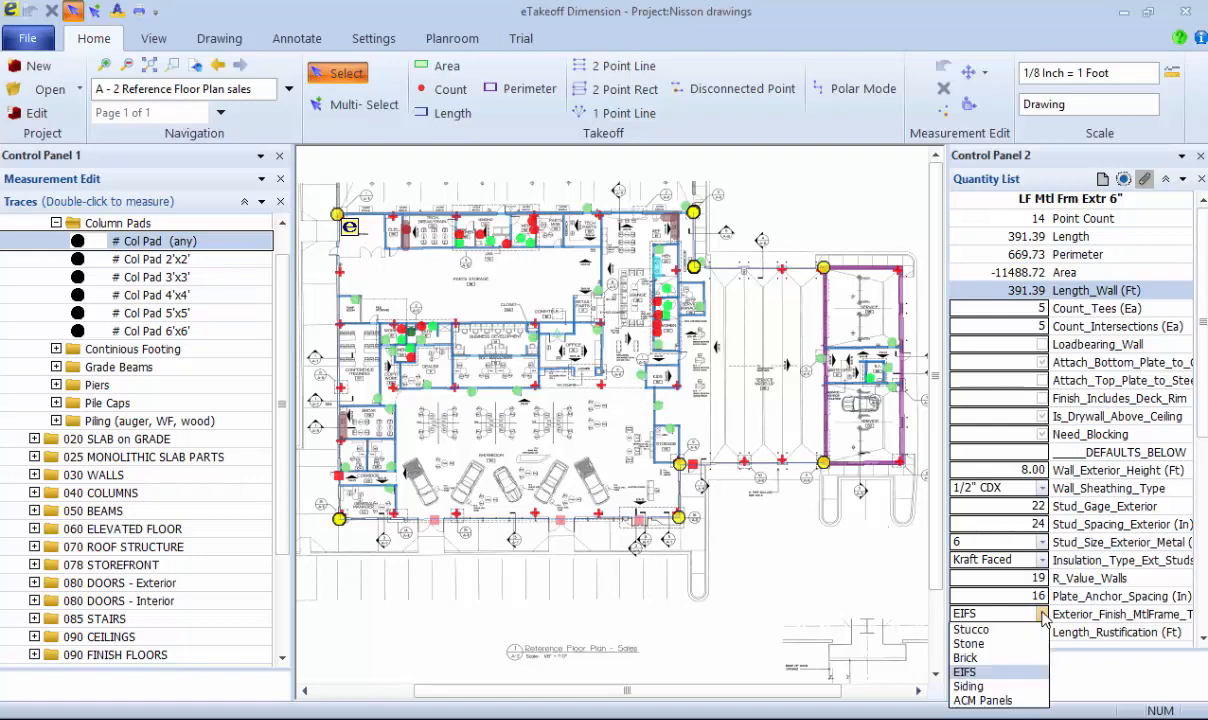
{"action": "left_click", "coordinate": [970, 629]}
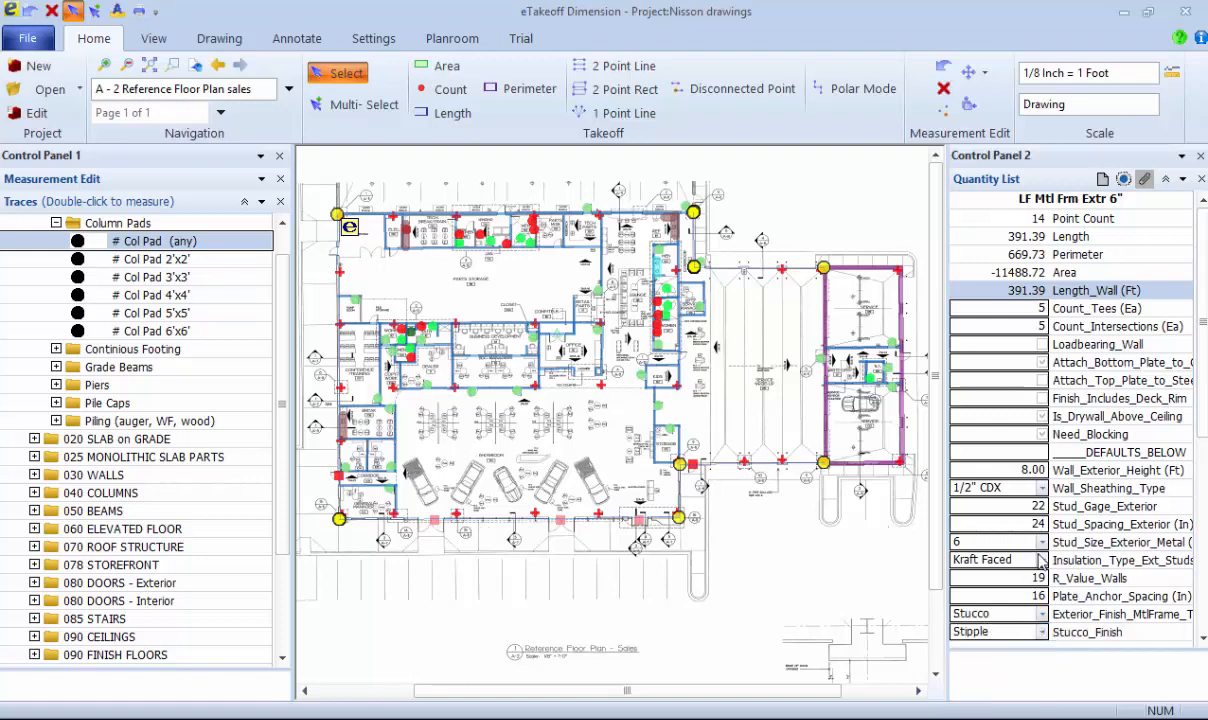
{"action": "left_click", "coordinate": [1041, 488]}
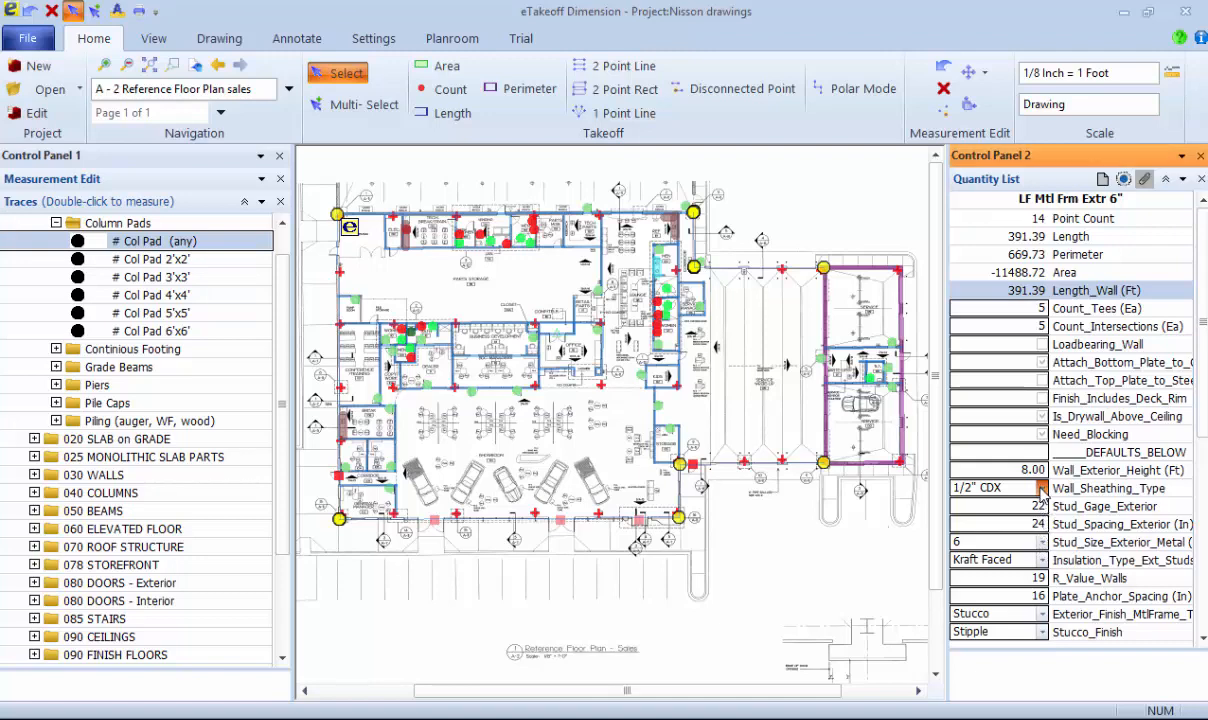
{"action": "left_click", "coordinate": [992, 547]}
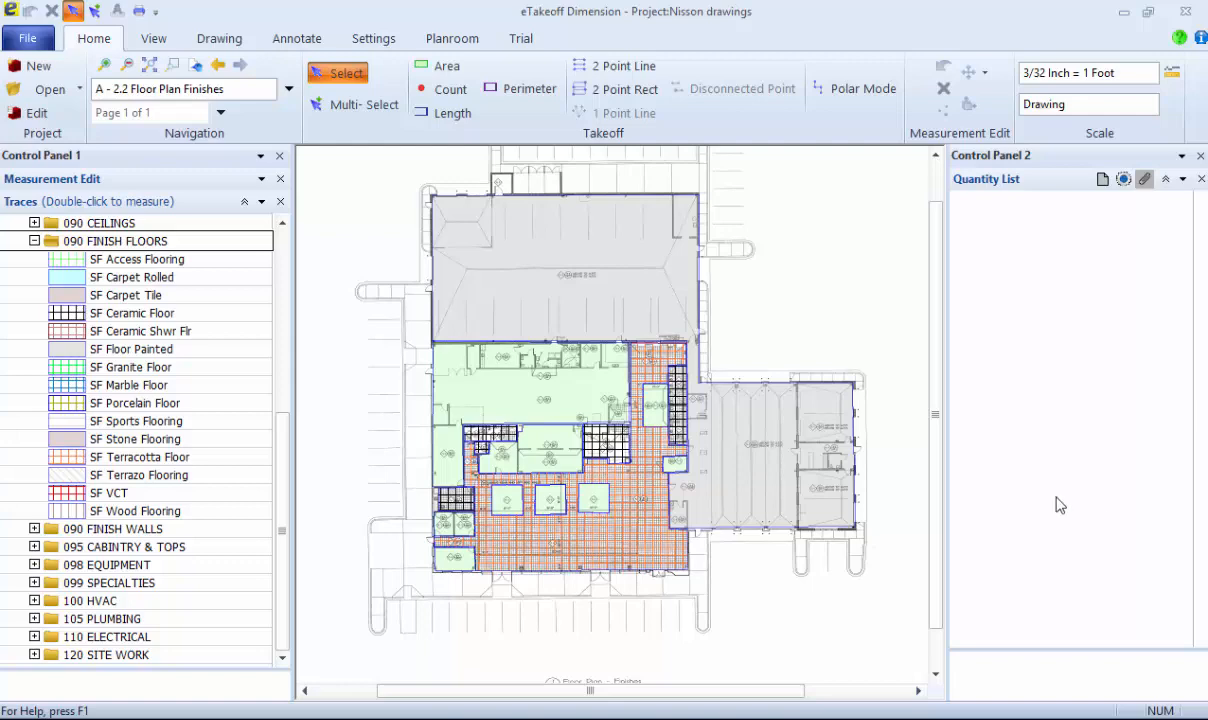
Inspect the quantities of the painted, carpet tile, terracotta and ceramic floor areas on the finishes floor plan
{"action": "left_click", "coordinate": [530, 287]}
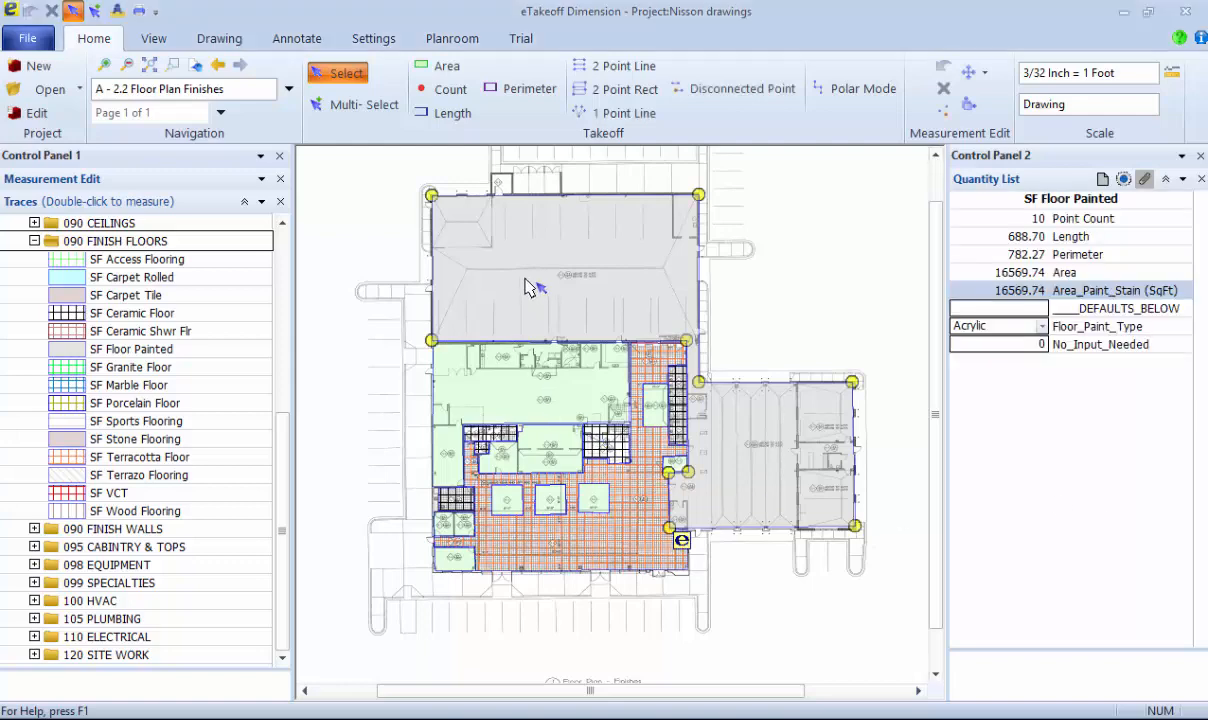
{"action": "left_click", "coordinate": [494, 378]}
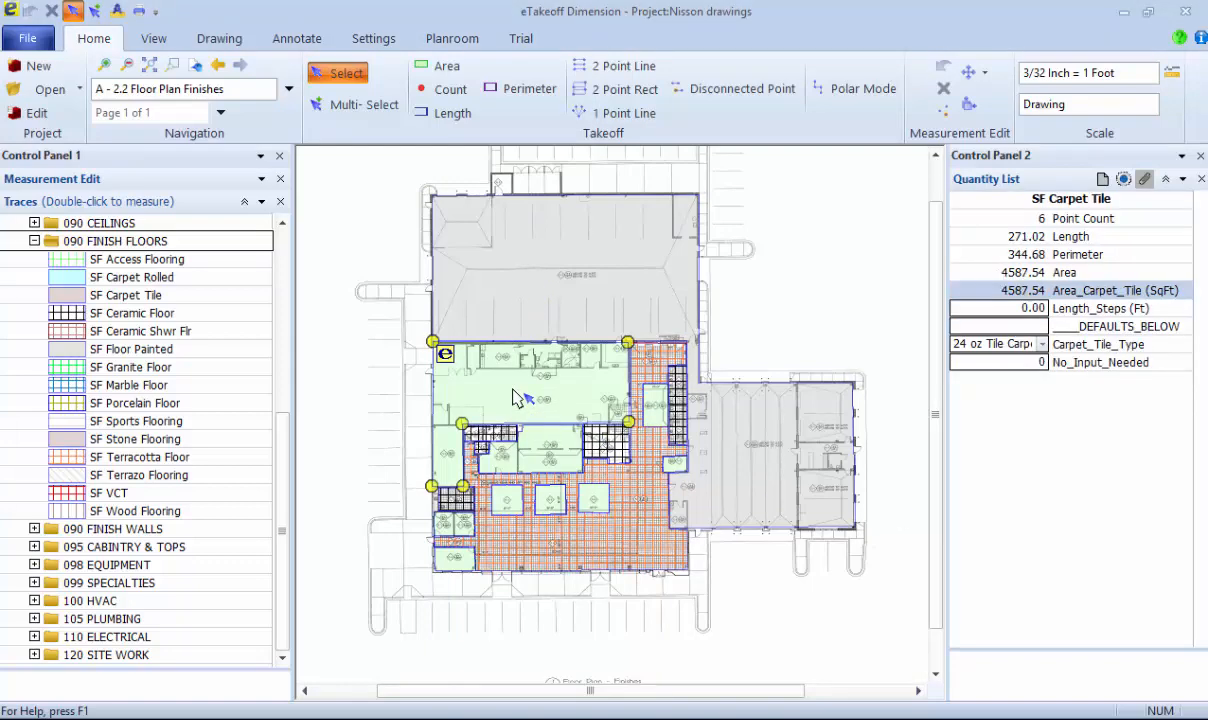
{"action": "left_click", "coordinate": [615, 535]}
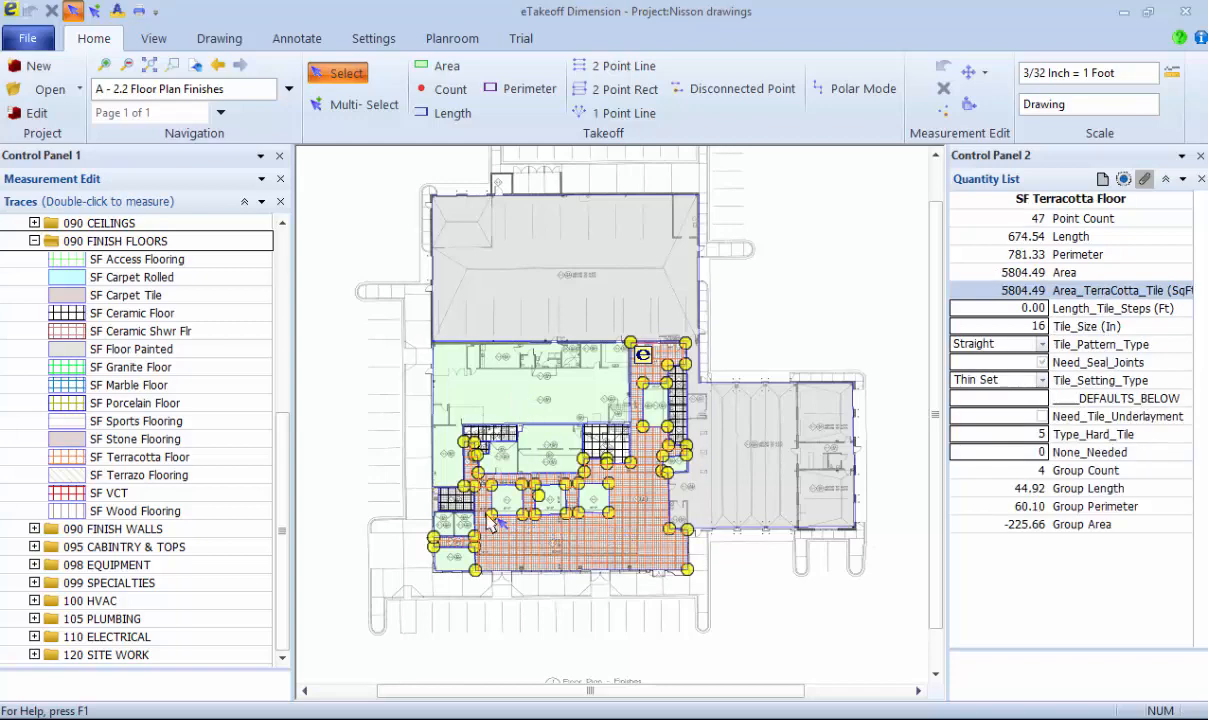
{"action": "left_click", "coordinate": [449, 500]}
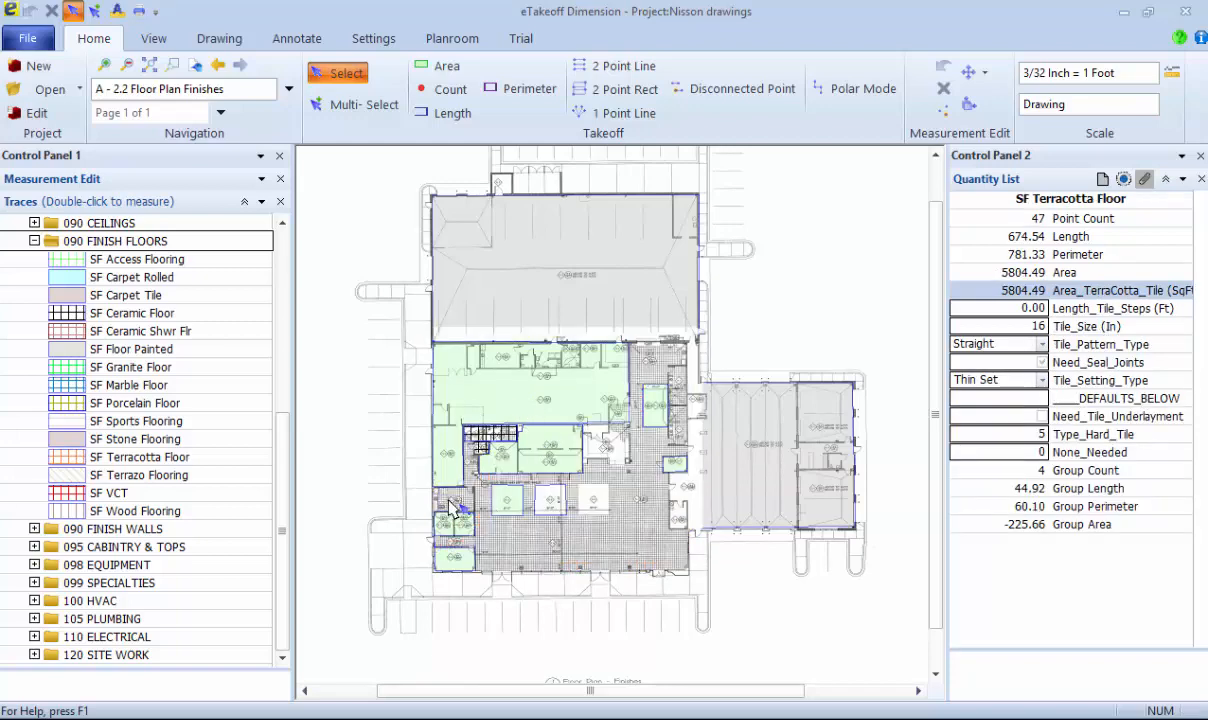
{"action": "left_click", "coordinate": [478, 432]}
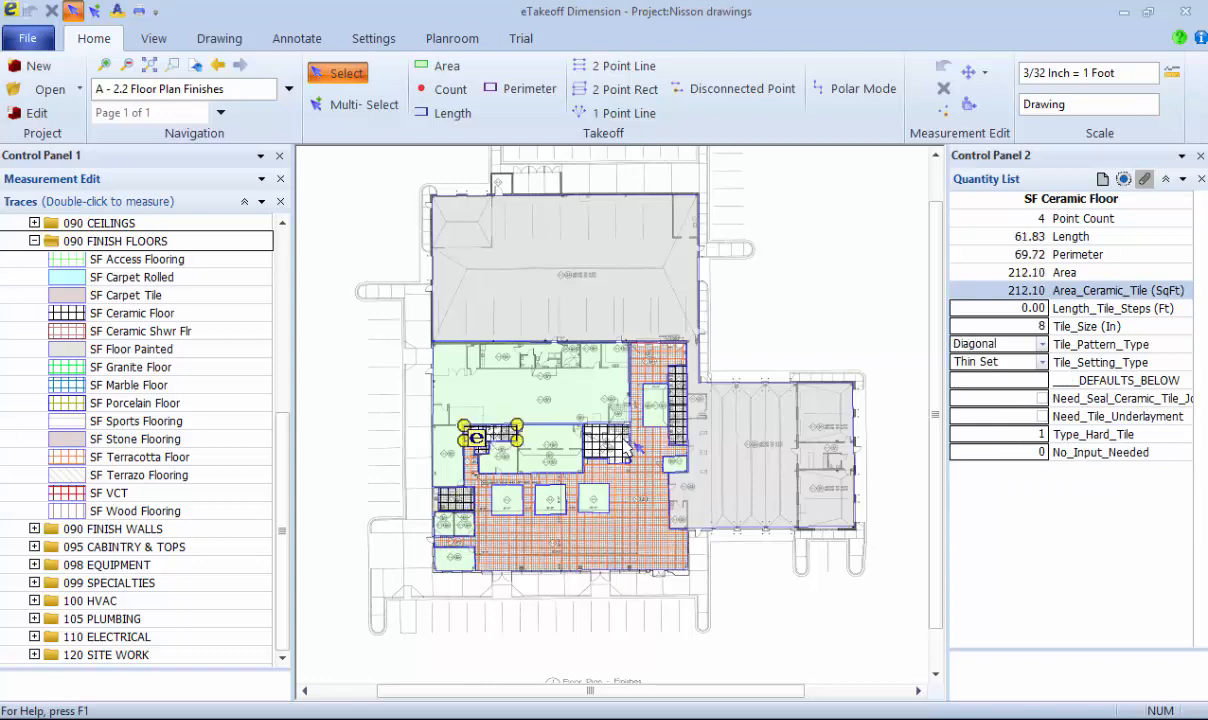
{"action": "left_click", "coordinate": [622, 440]}
{"action": "left_click", "coordinate": [676, 428]}
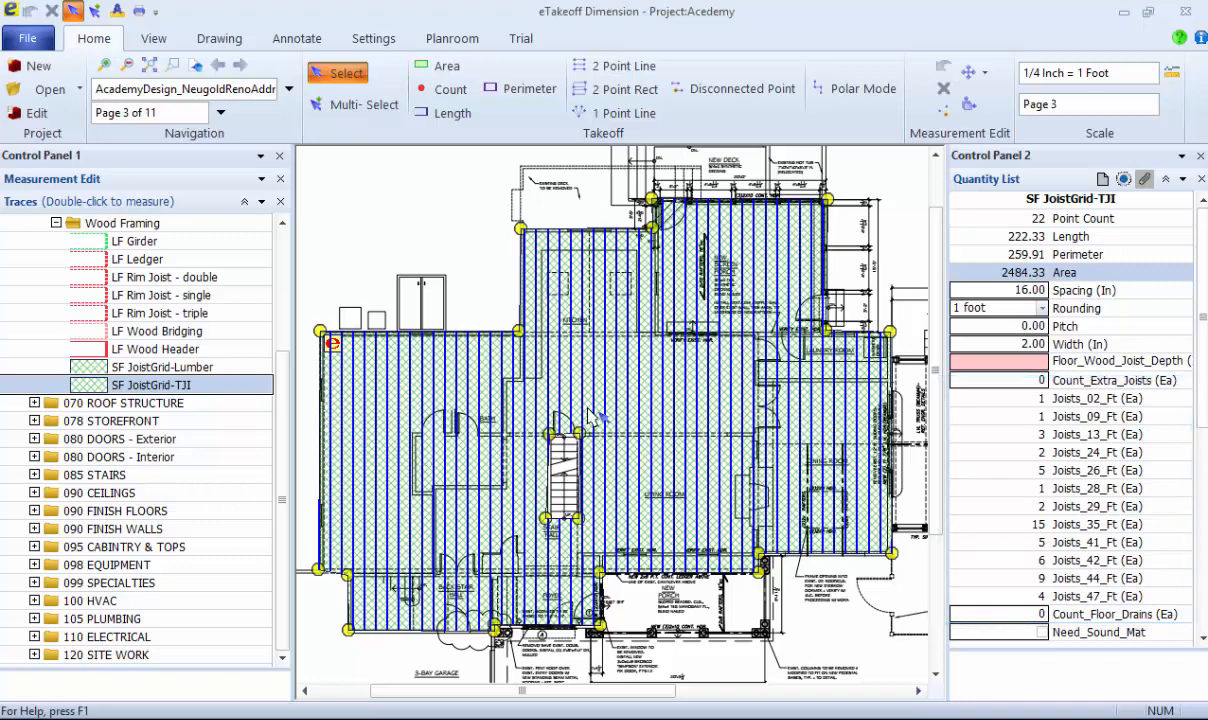
Set the floor wood joist depth of the SF JoistGrid-TJI takeoff to 14
{"action": "left_click", "coordinate": [1030, 368]}
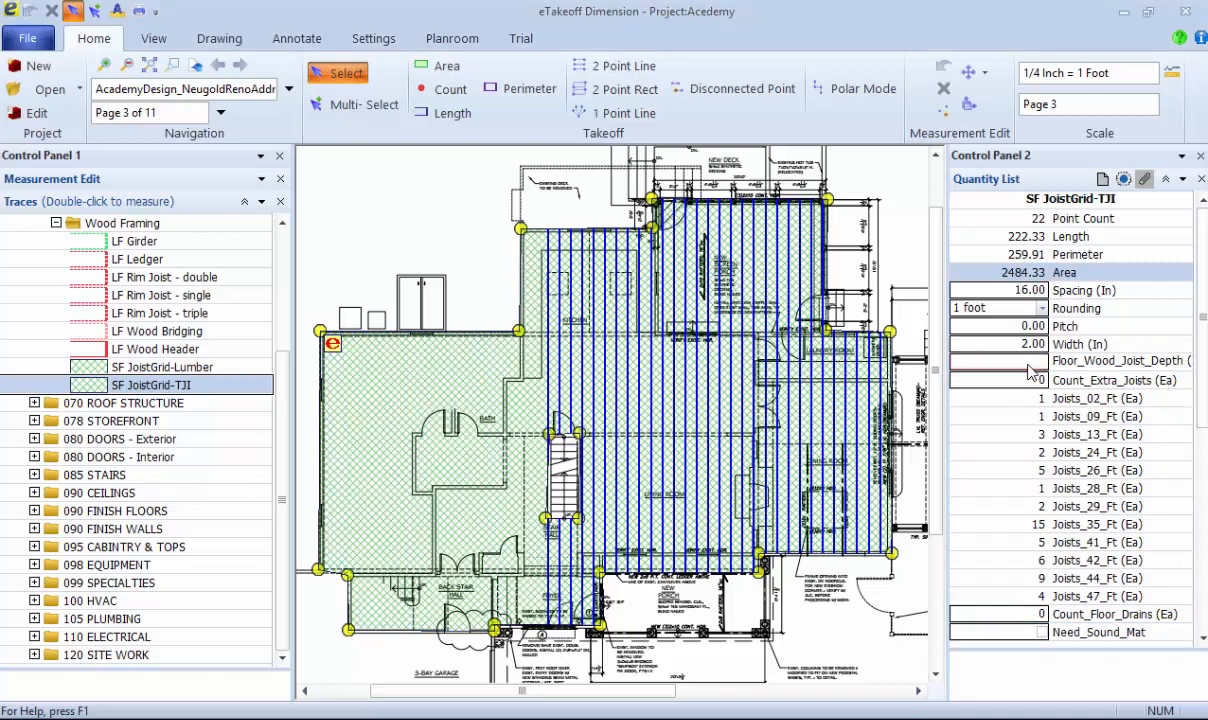
{"action": "type", "text": "14"}
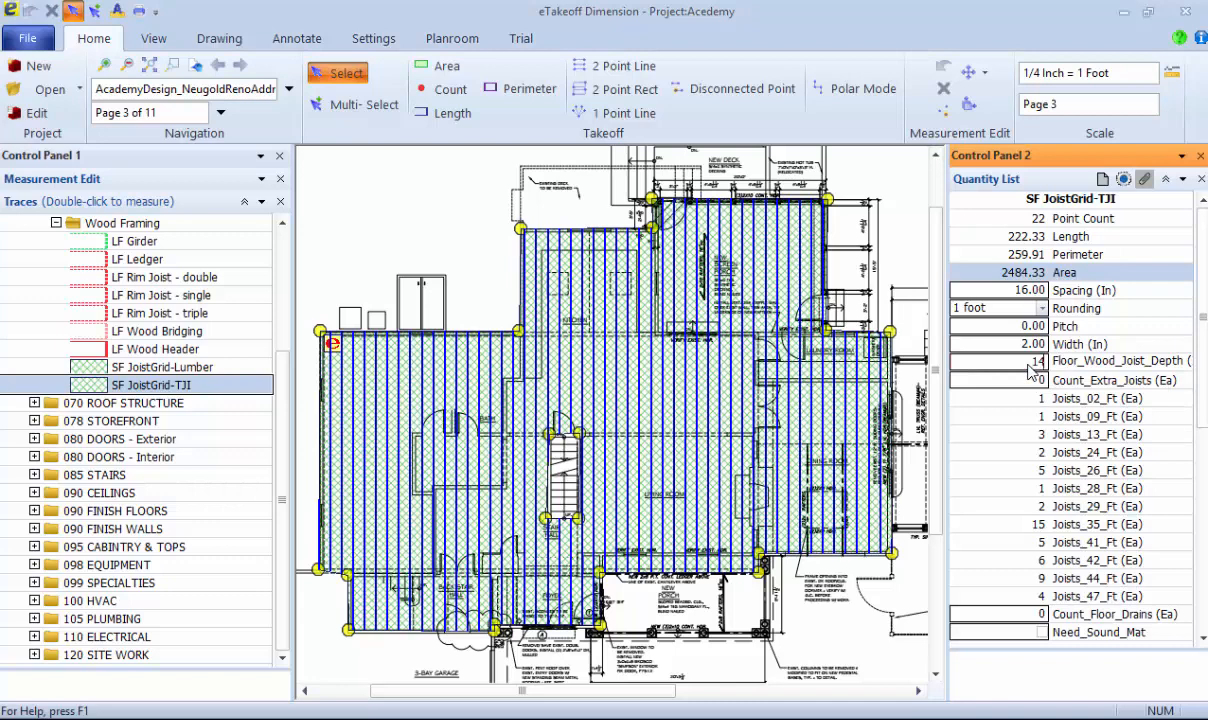
{"action": "key", "text": "Return"}
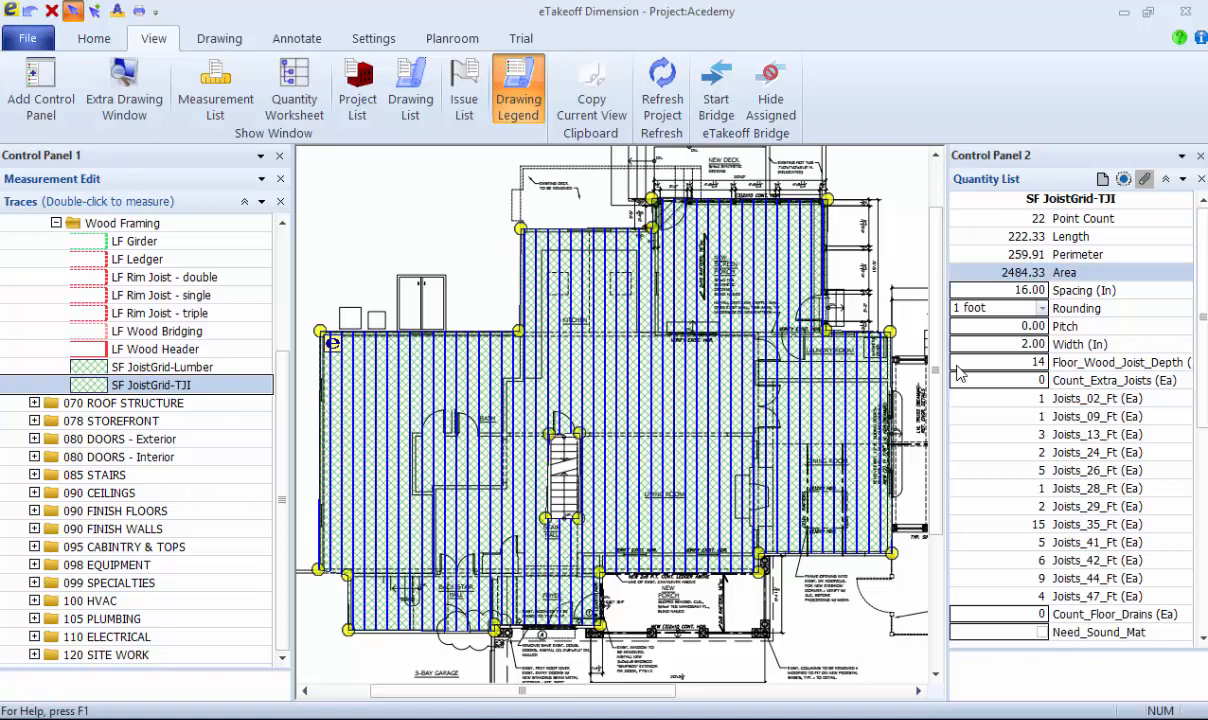
Start eTakeoff Bridge for the takeoff project and begin a new bridge called "name"
{"action": "left_click", "coordinate": [717, 104]}
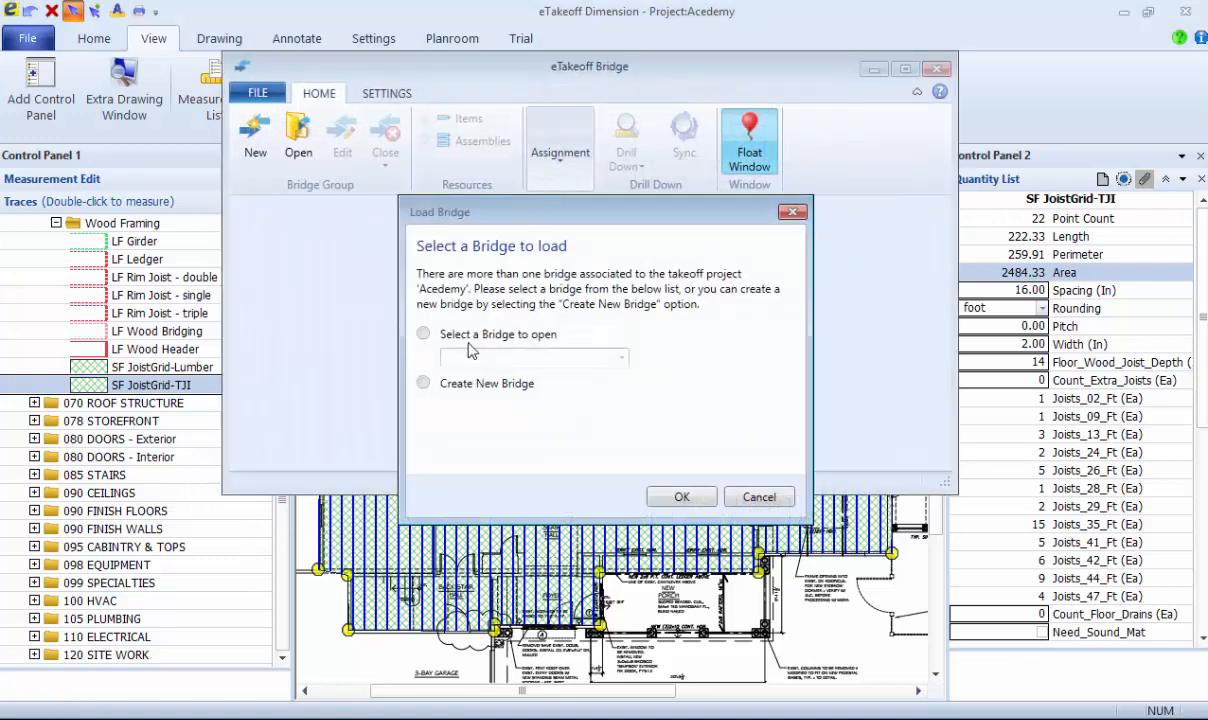
{"action": "left_click", "coordinate": [424, 385]}
{"action": "left_click", "coordinate": [672, 492]}
{"action": "left_click", "coordinate": [412, 128]}
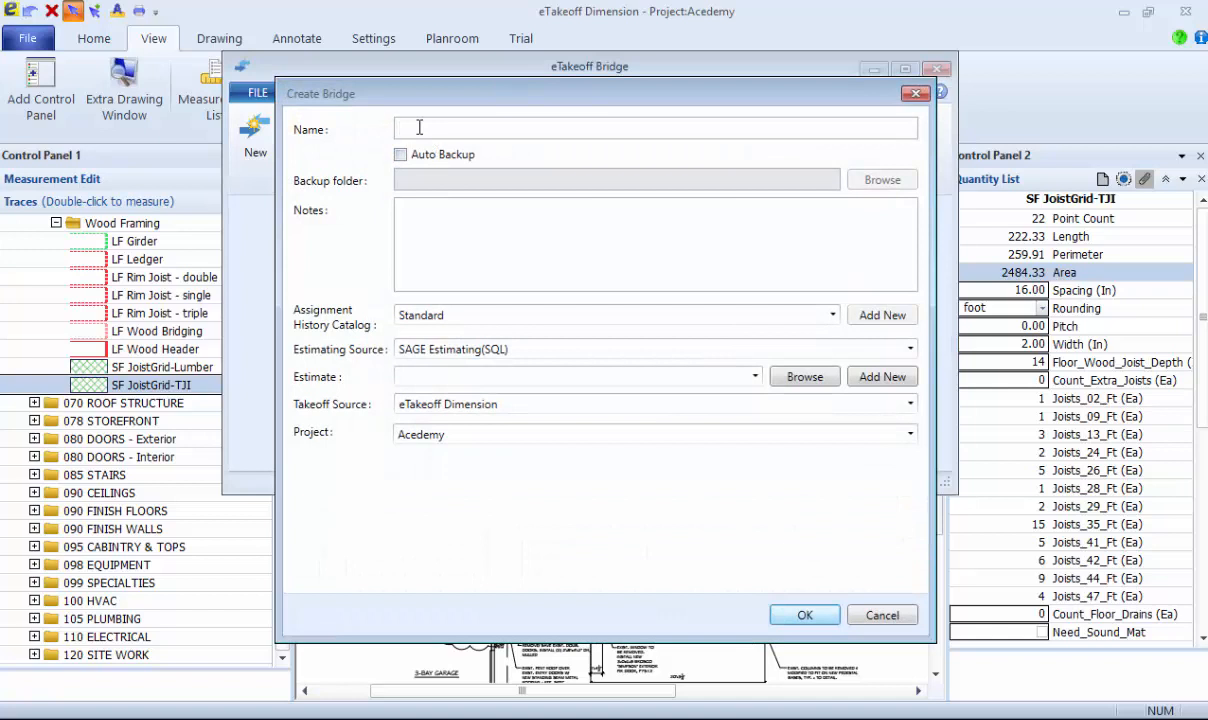
{"action": "type", "text": "name"}
Add a new estimate called "name" based on Advanced_Assembly_Database under All Estimates and create the bridge with it
{"action": "left_click", "coordinate": [880, 377]}
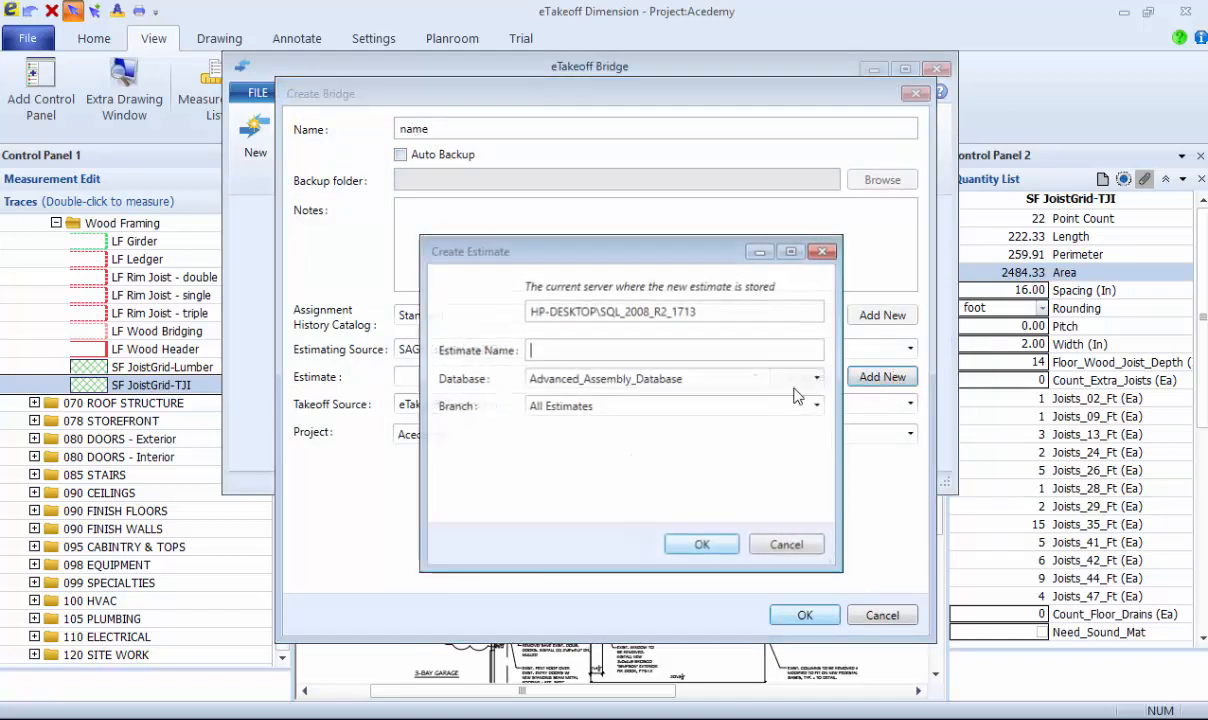
{"action": "left_click", "coordinate": [565, 350]}
{"action": "type", "text": "name"}
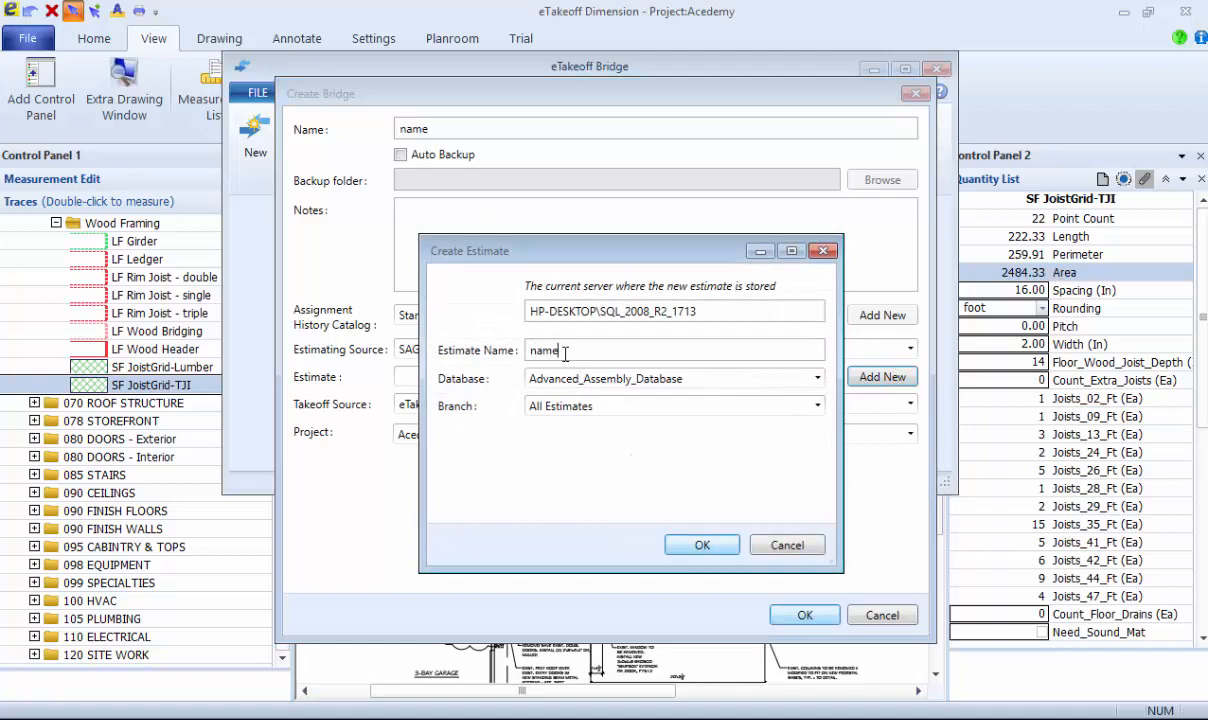
{"action": "left_click", "coordinate": [703, 544]}
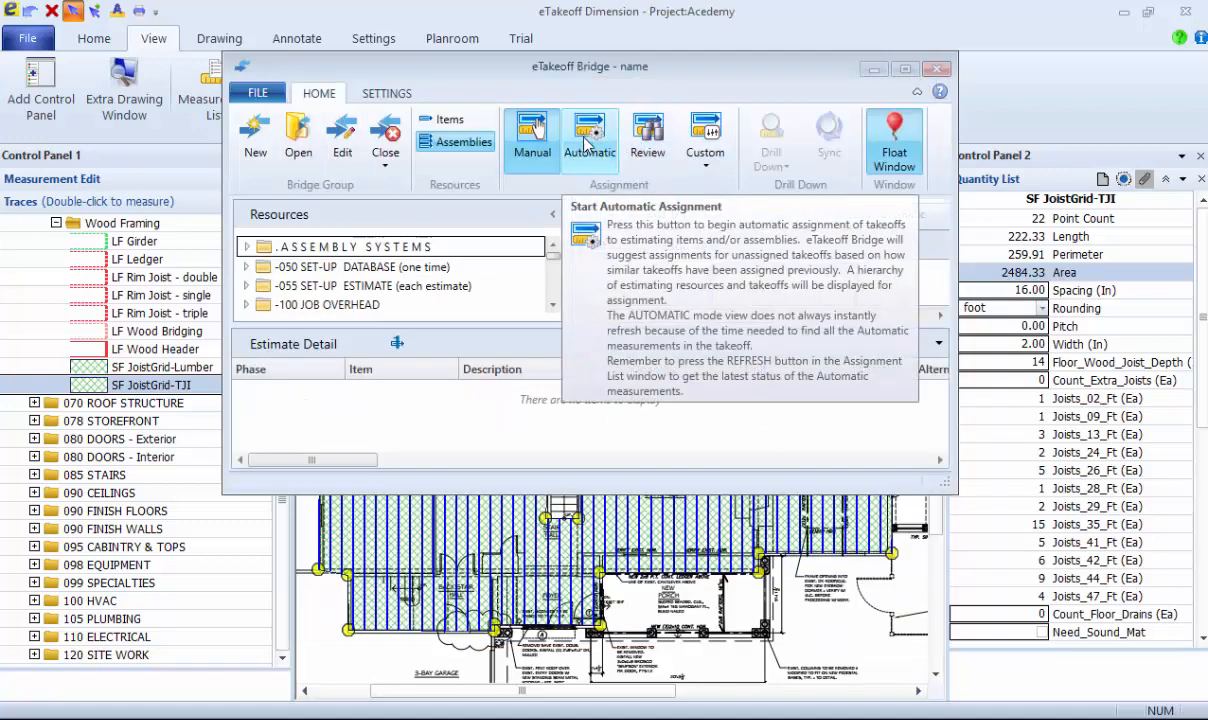
Assign the takeoffs automatically with over-long values truncated, and close the bridge to view the estimate in Sage Estimating
{"action": "left_click", "coordinate": [587, 145]}
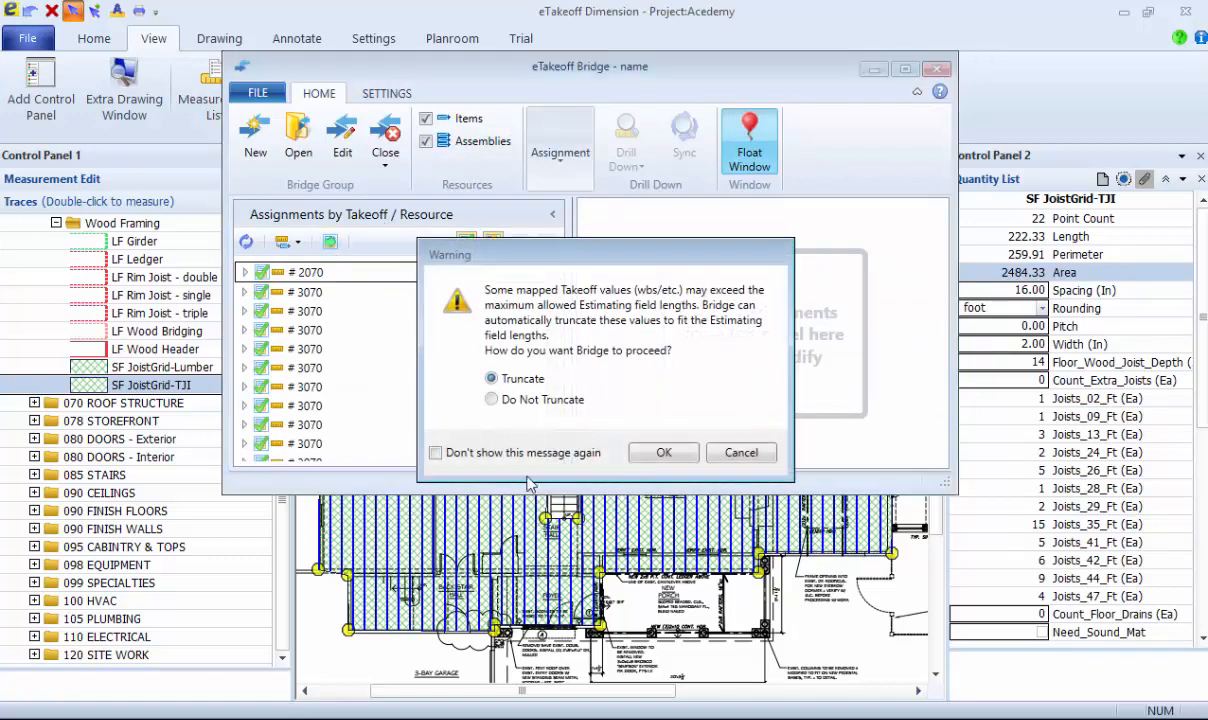
{"action": "left_click", "coordinate": [663, 454]}
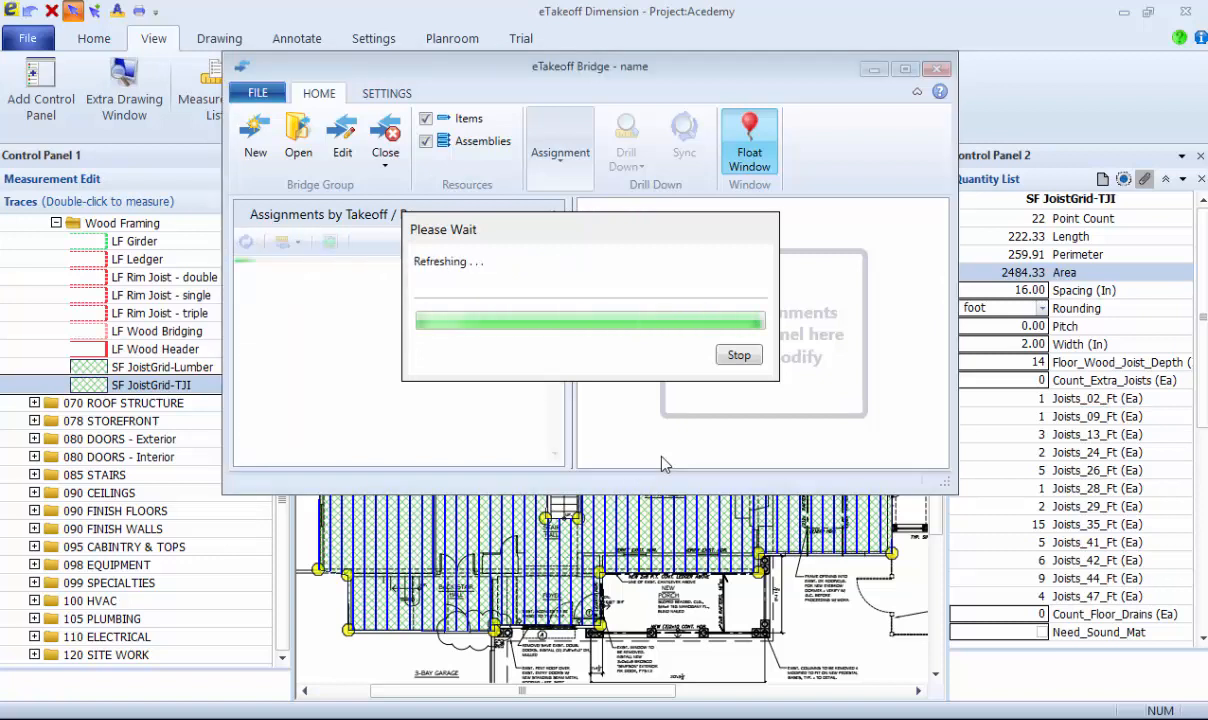
{"action": "left_click", "coordinate": [693, 317]}
{"action": "left_click", "coordinate": [385, 155]}
{"action": "left_click", "coordinate": [399, 212]}
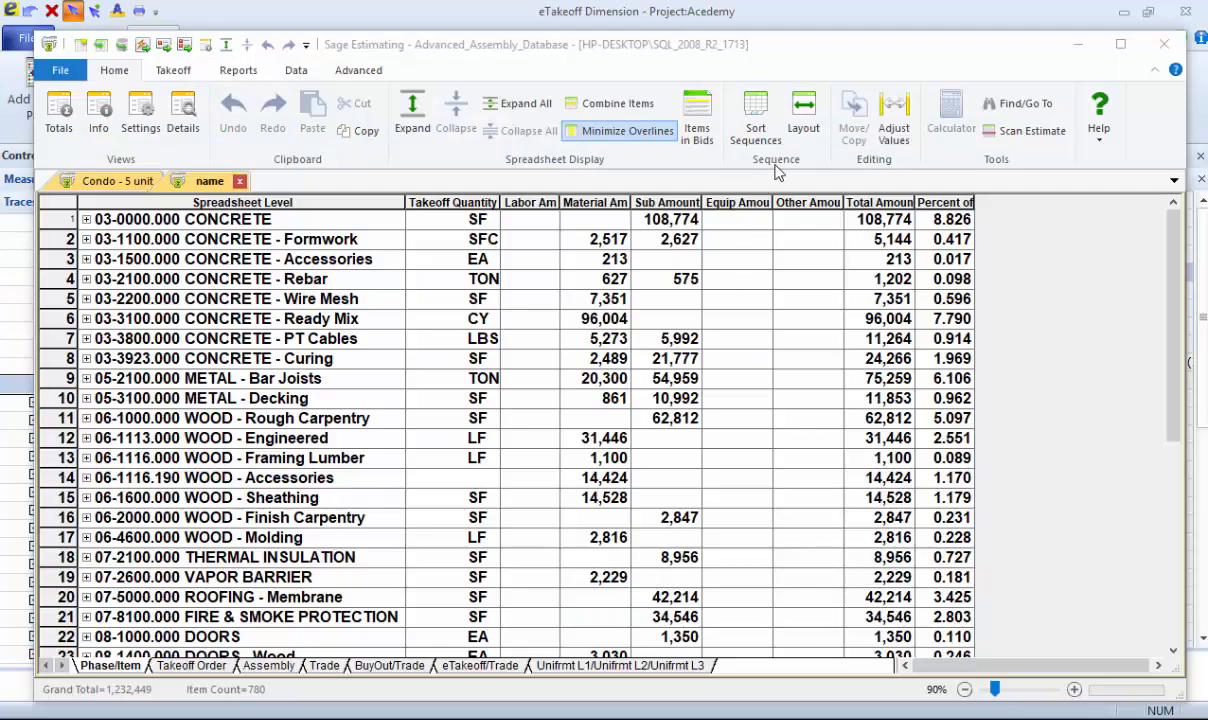
Make the Crew and Waste columns visible in the estimate's spreadsheet layout
{"action": "left_click", "coordinate": [806, 113]}
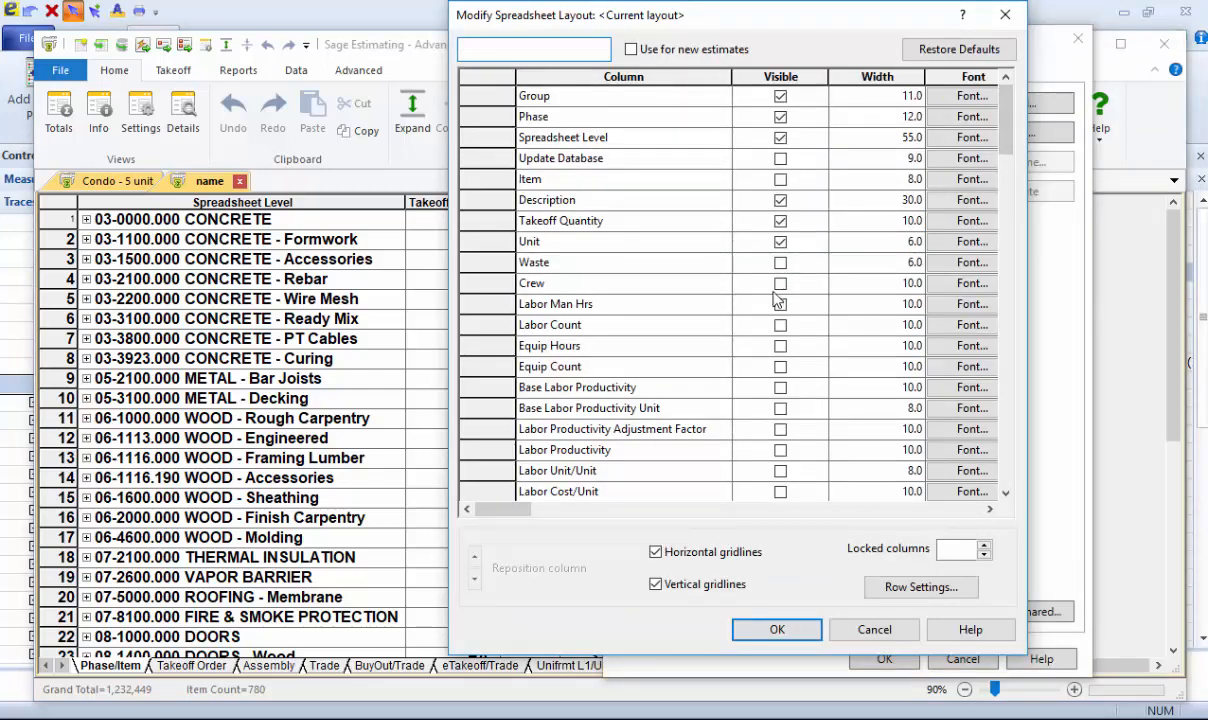
{"action": "scroll", "coordinate": [778, 301], "scroll_direction": "down", "scroll_amount": 2}
{"action": "left_click", "coordinate": [780, 158]}
{"action": "left_click", "coordinate": [780, 137]}
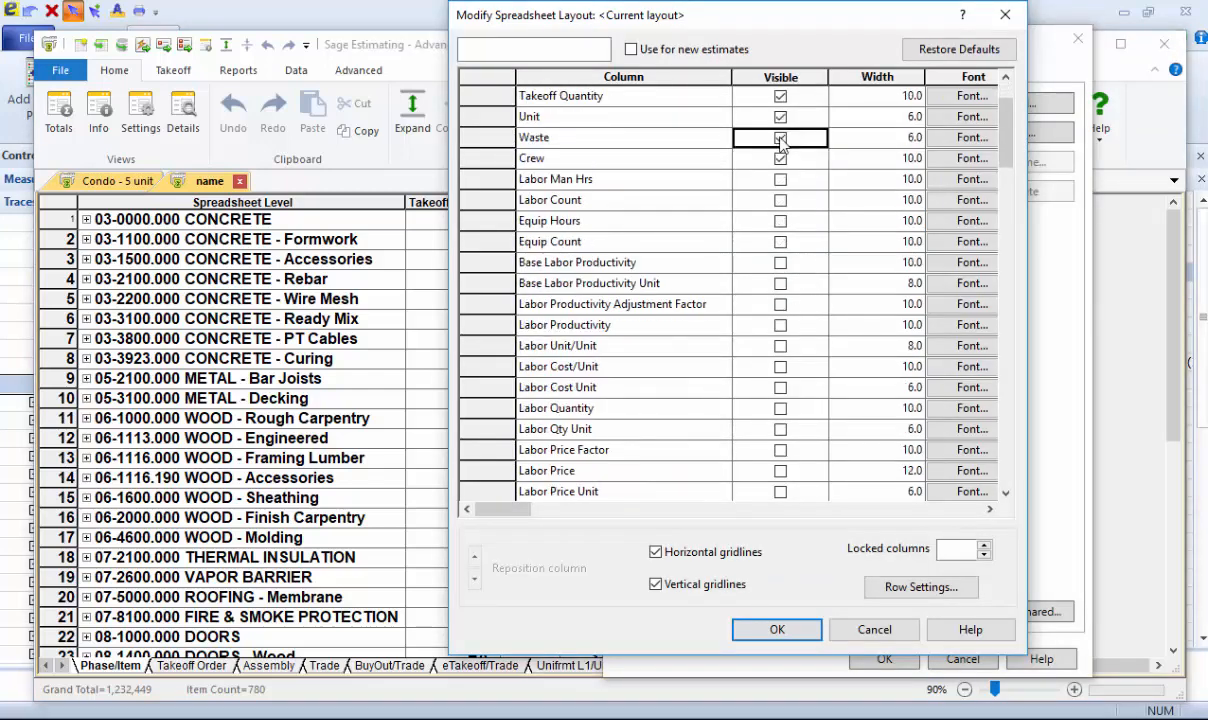
{"action": "left_click", "coordinate": [790, 638]}
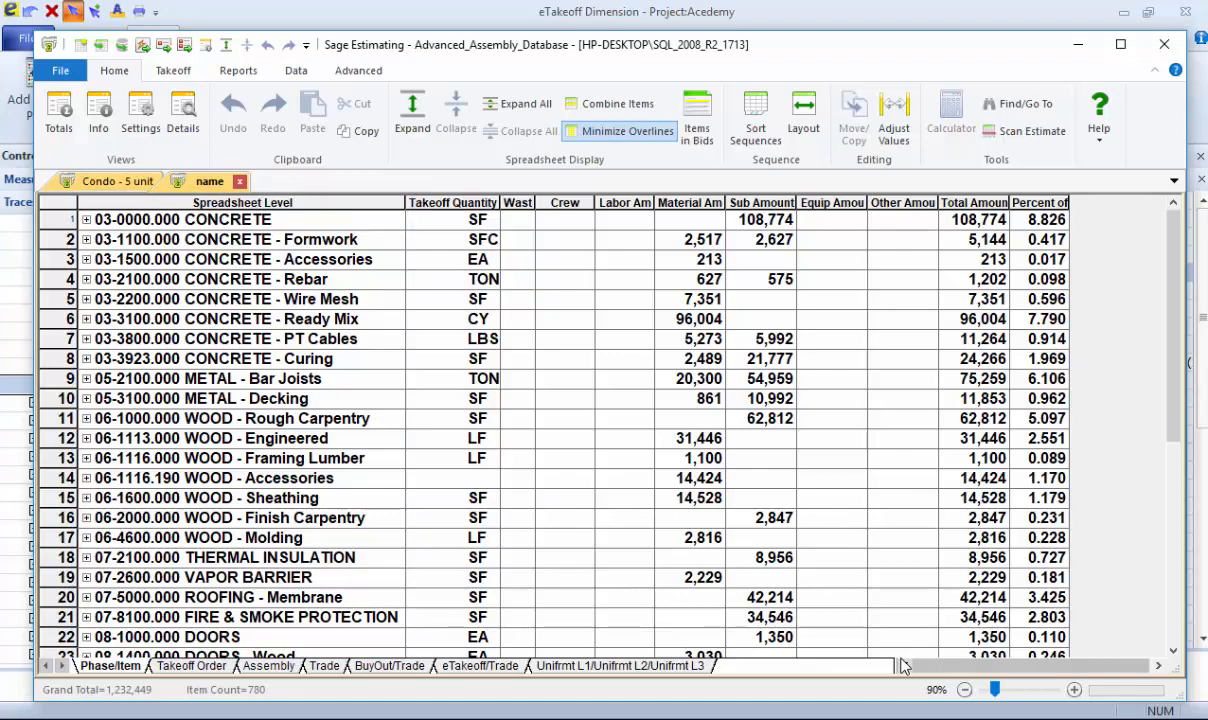
View the estimate by Uniformat levels and expand C Interiors, D Services and C10 Interior Construction
{"action": "left_click", "coordinate": [677, 668]}
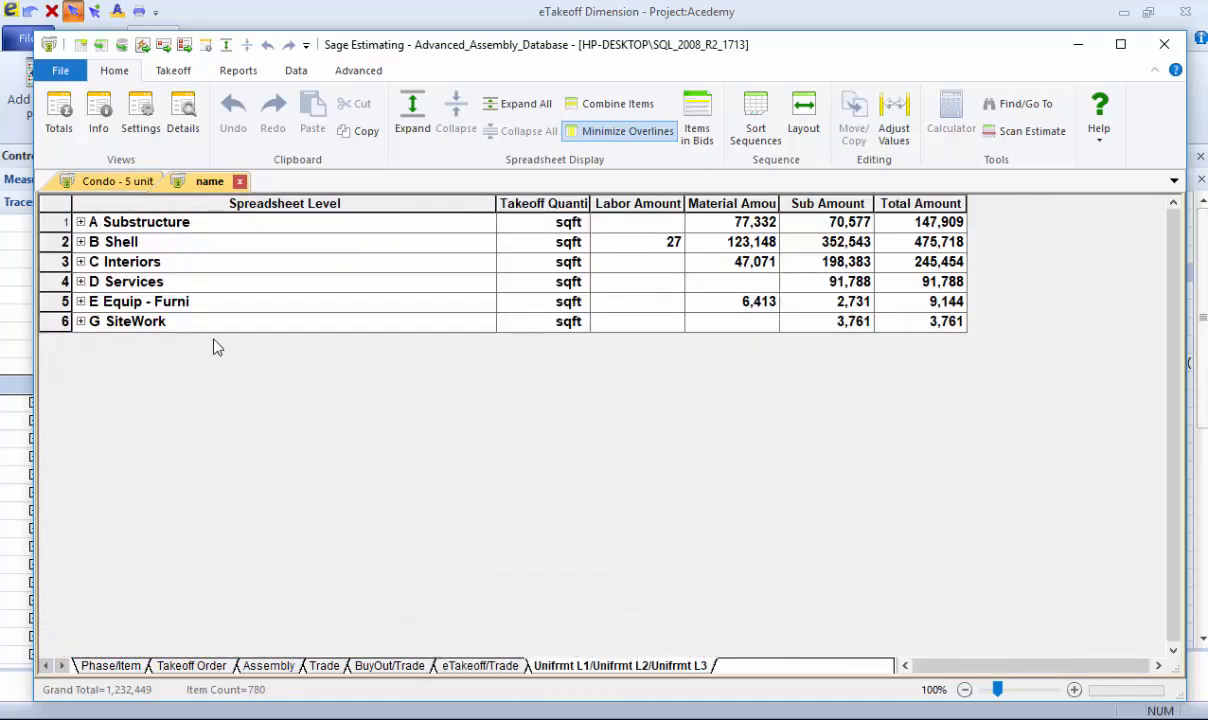
{"action": "left_click", "coordinate": [230, 263]}
{"action": "double_click", "coordinate": [228, 263]}
{"action": "double_click", "coordinate": [230, 316]}
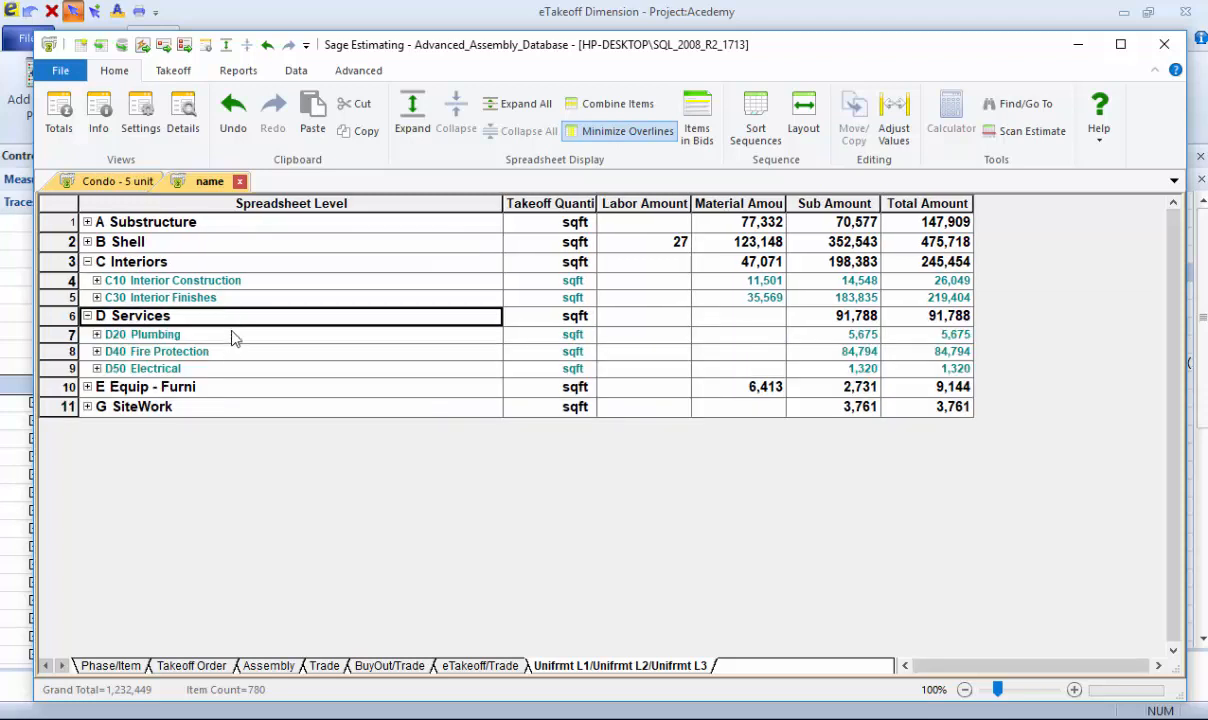
{"action": "double_click", "coordinate": [254, 281]}
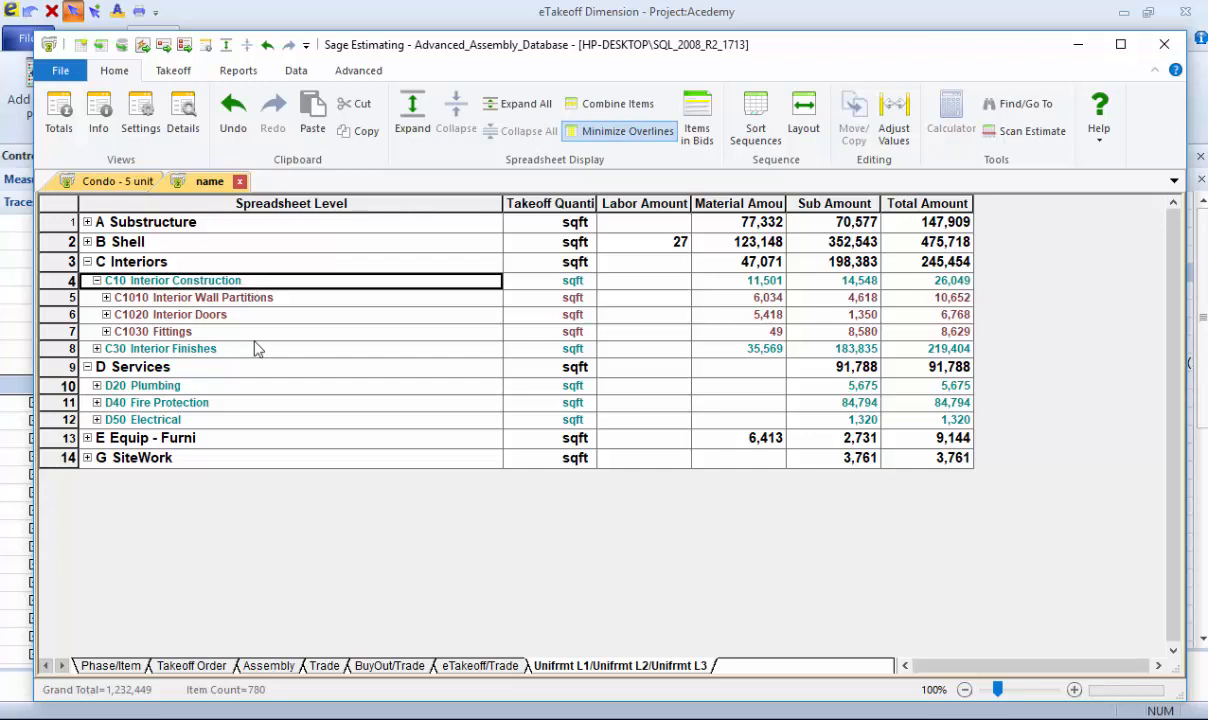
View the trace costs in the eTakeoff/Trade sequence, and expand Trim Carpentry Work in the Trade sequence to examine its subcontract items
{"action": "left_click", "coordinate": [484, 666]}
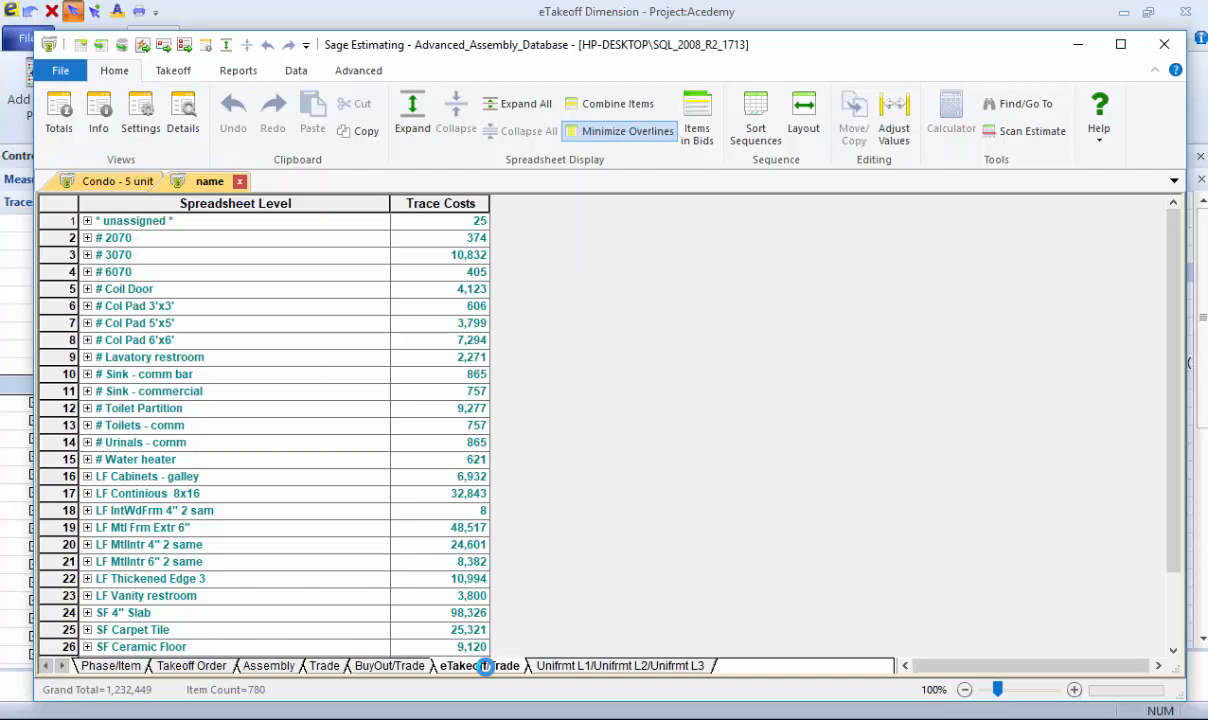
{"action": "left_click", "coordinate": [324, 666]}
{"action": "left_click", "coordinate": [335, 261]}
{"action": "double_click", "coordinate": [354, 261]}
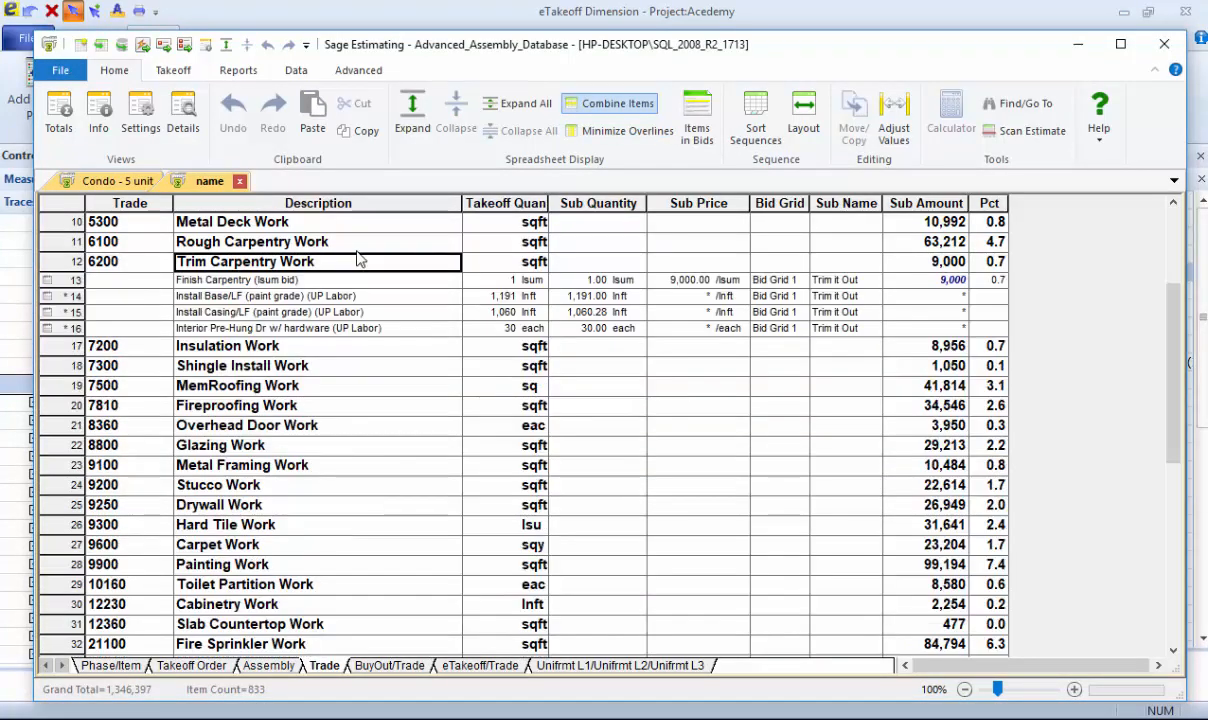
{"action": "left_click", "coordinate": [358, 245]}
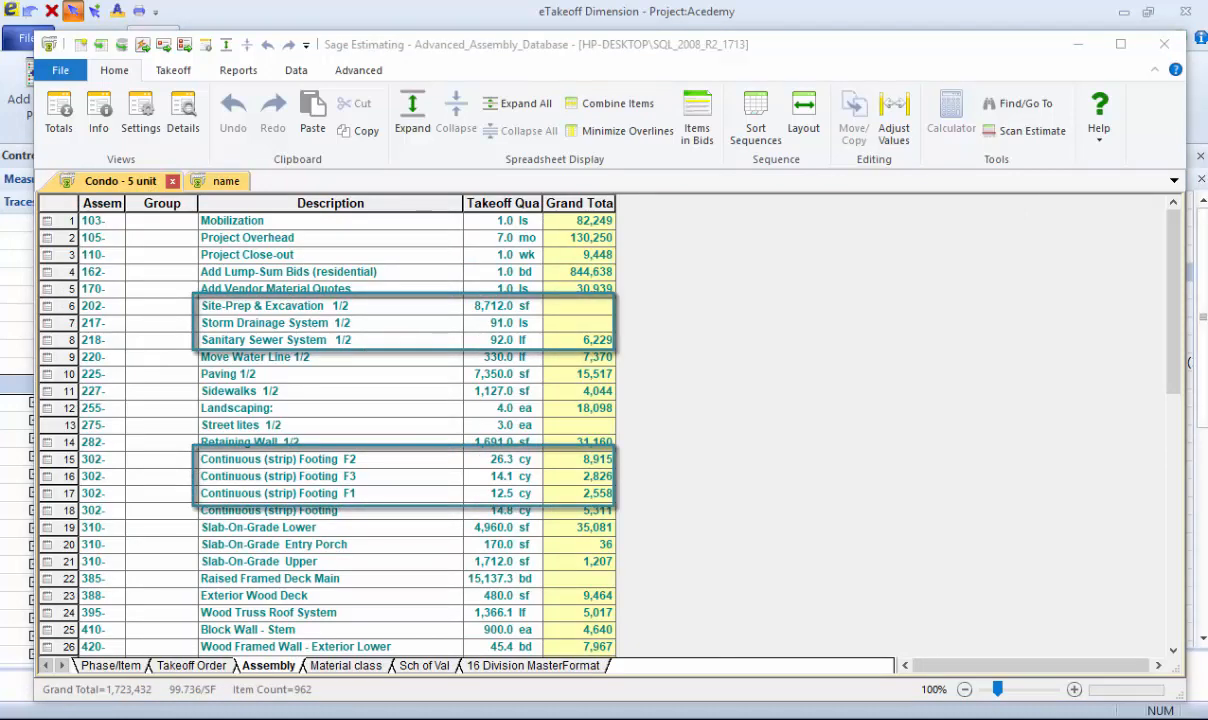
View the Condo - 5 unit estimate by 16 Division MasterFormat and by Sch of Val
{"action": "left_click", "coordinate": [536, 668]}
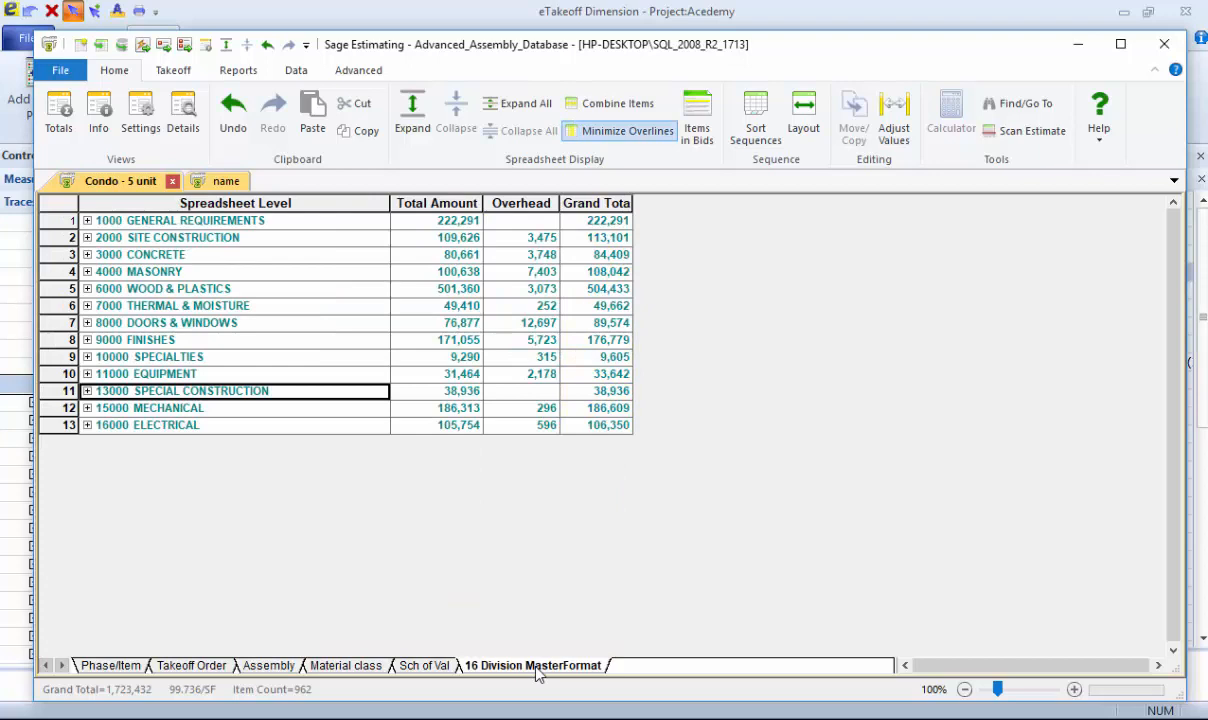
{"action": "left_click", "coordinate": [438, 667]}
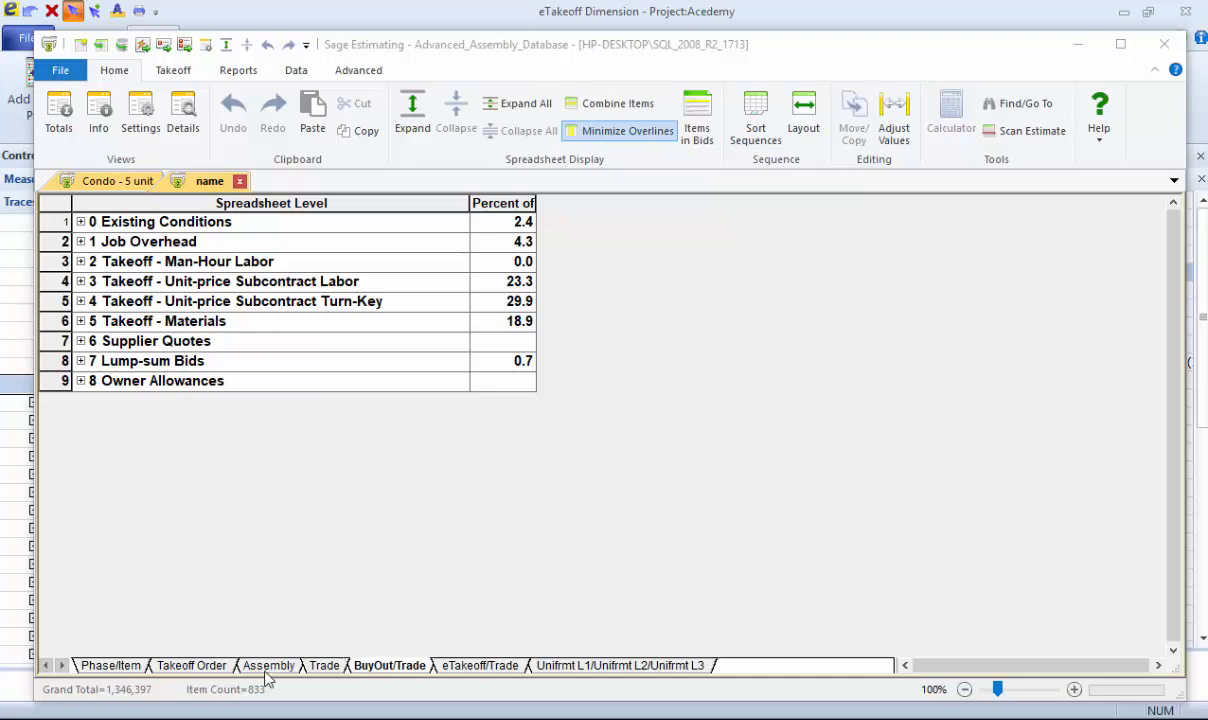
Expand Takeoff - Materials and its Concrete Supplier in the "name" estimate's BuyOut/Trade sequence, and combine the duplicate items
{"action": "double_click", "coordinate": [251, 321]}
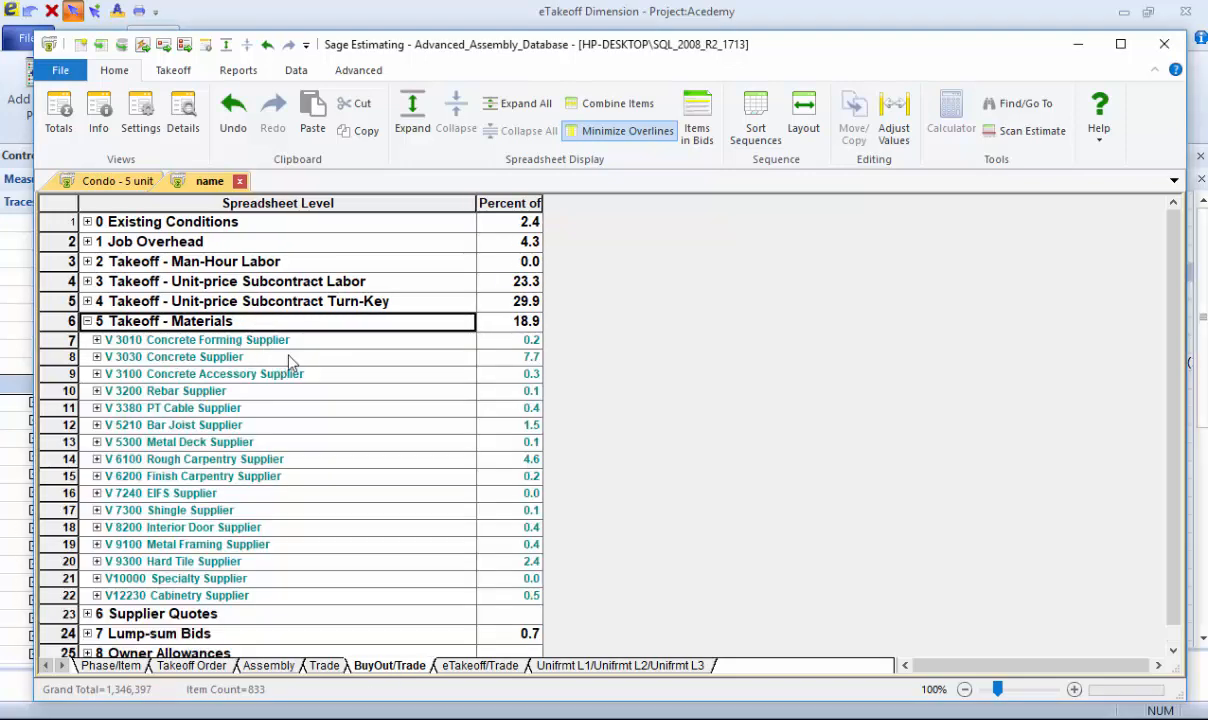
{"action": "double_click", "coordinate": [292, 358]}
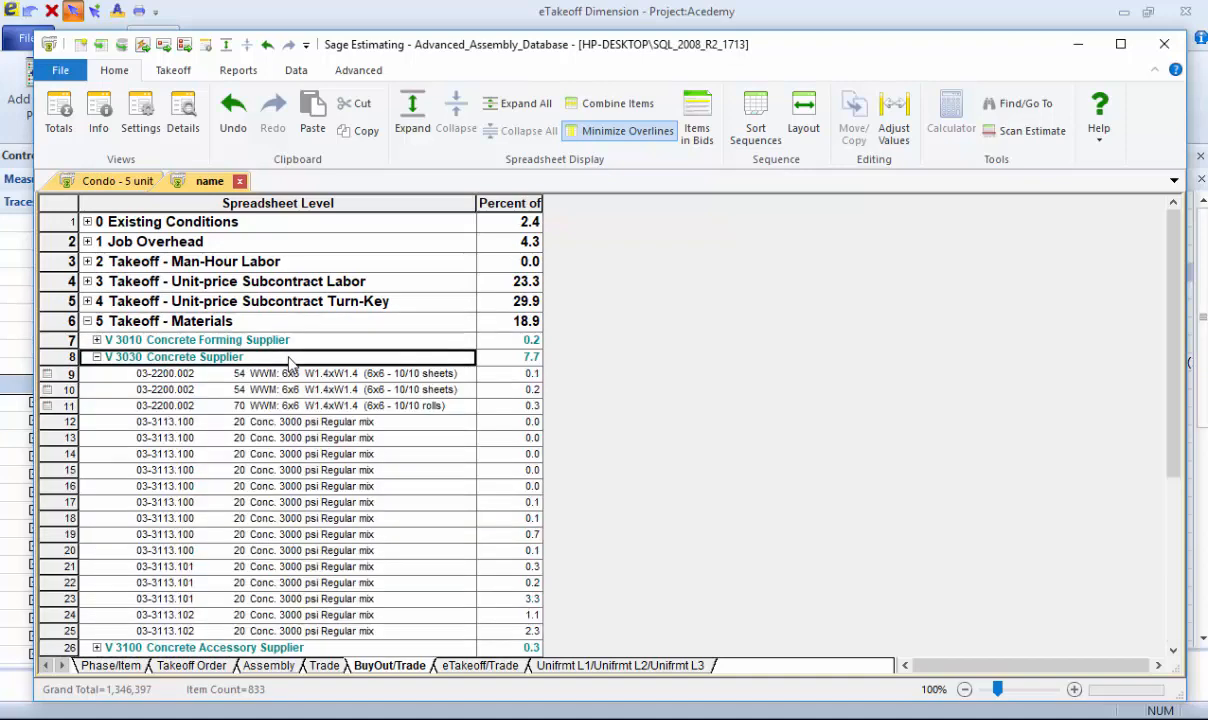
{"action": "left_click", "coordinate": [605, 104]}
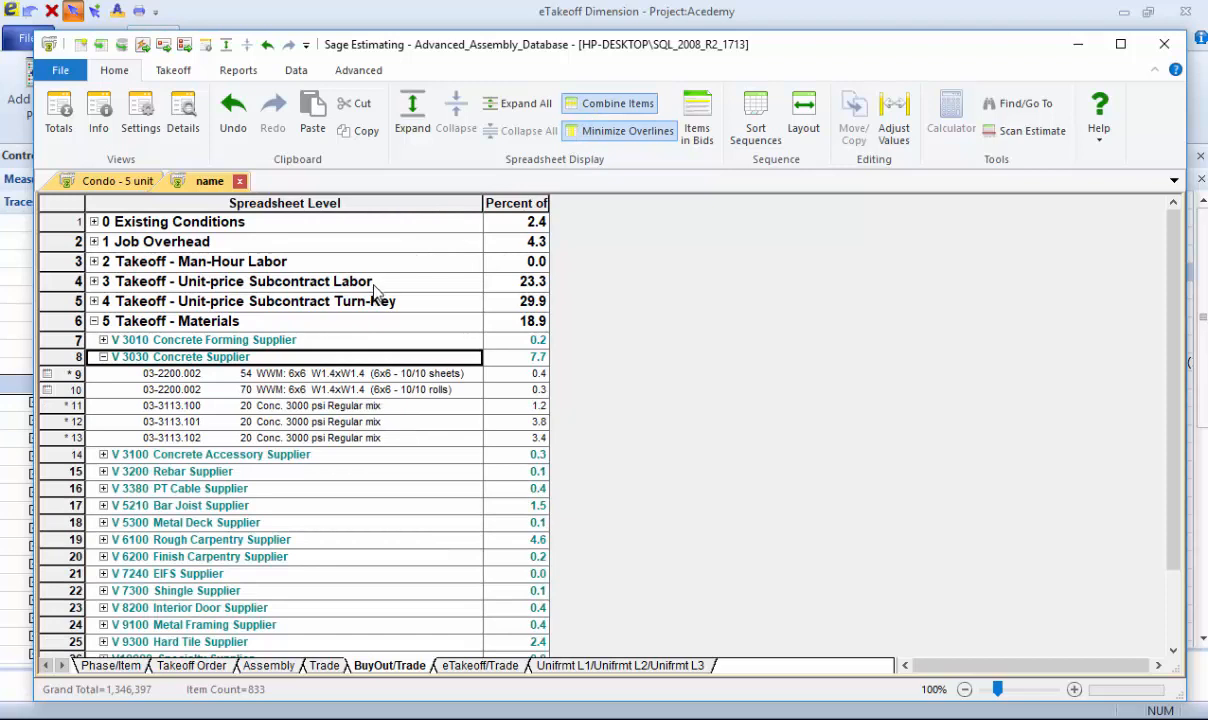
Collapse Takeoff - Materials and select the percentages of the unit-price subcontract labor, subcontract turn-key and materials rows
{"action": "double_click", "coordinate": [326, 318]}
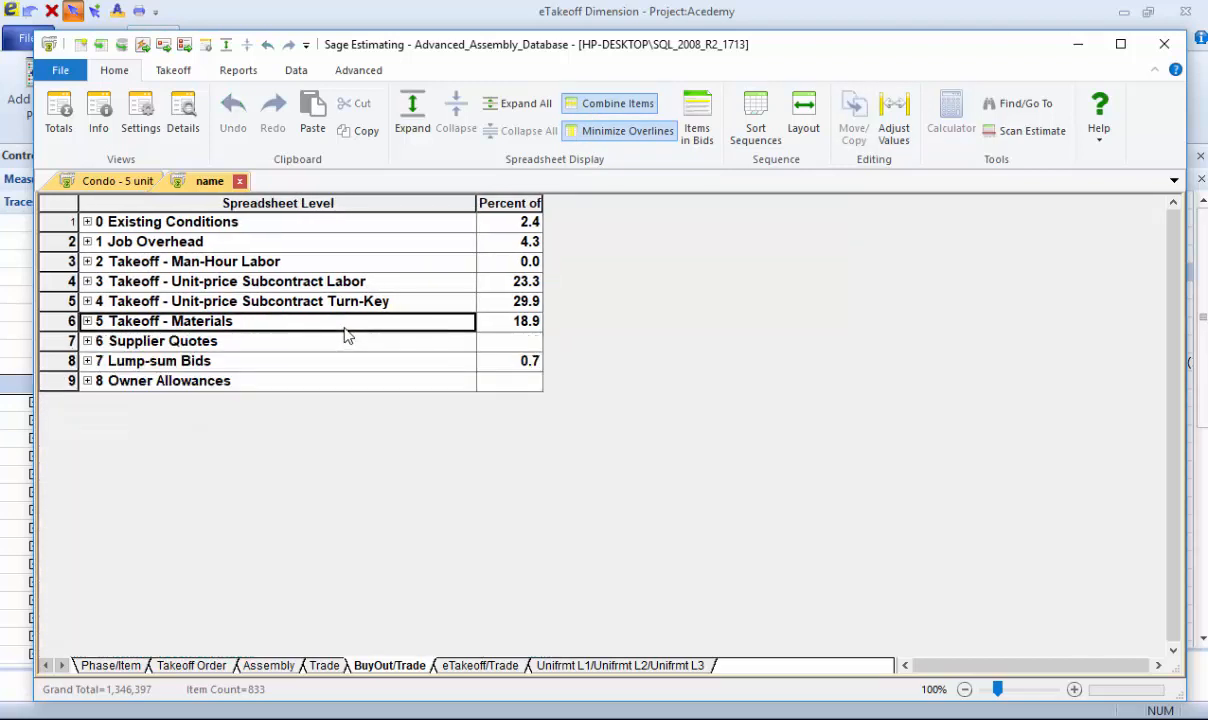
{"action": "left_click_drag", "start_coordinate": [493, 283], "coordinate": [490, 330]}
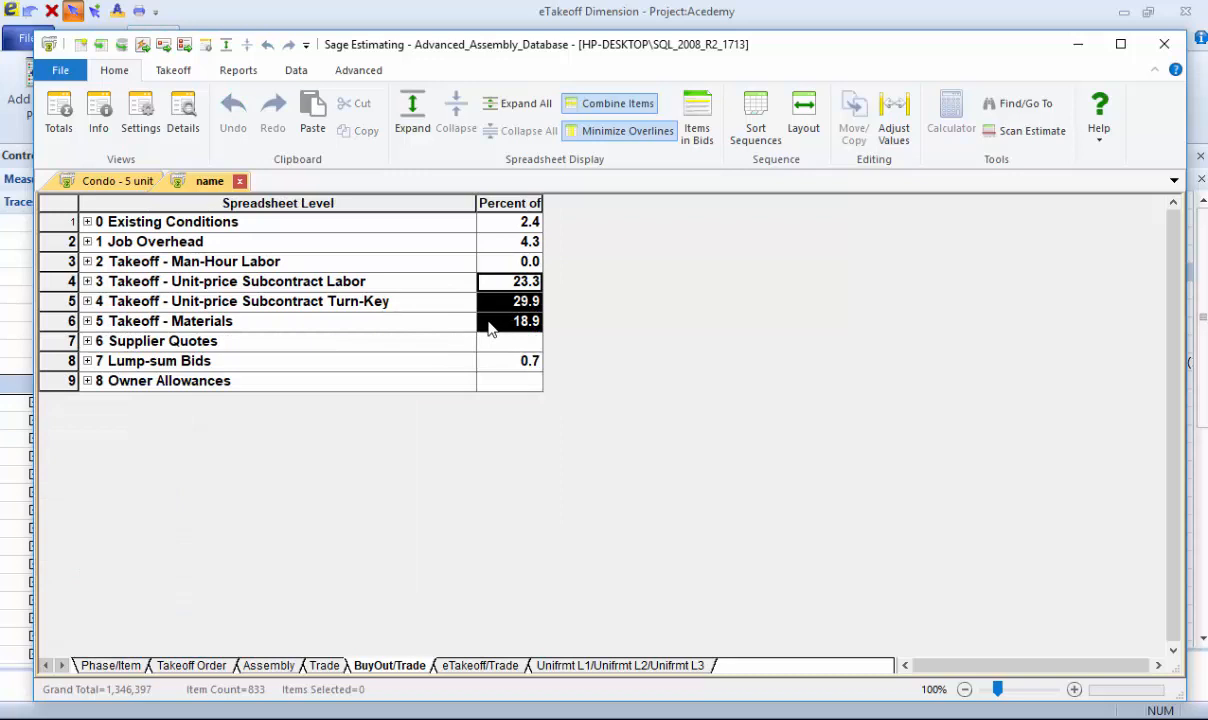